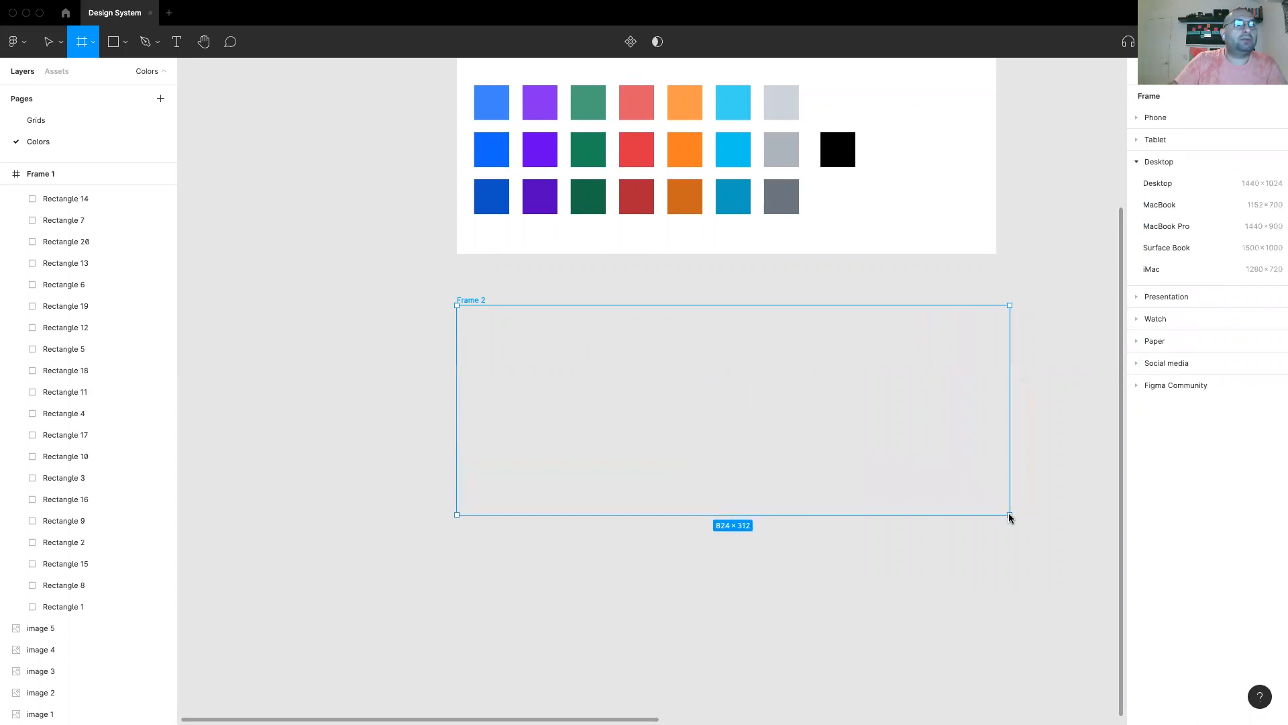
Draw a rectangle about 148 × 110 inside Frame 2, near its upper-left corner
key(Escape)
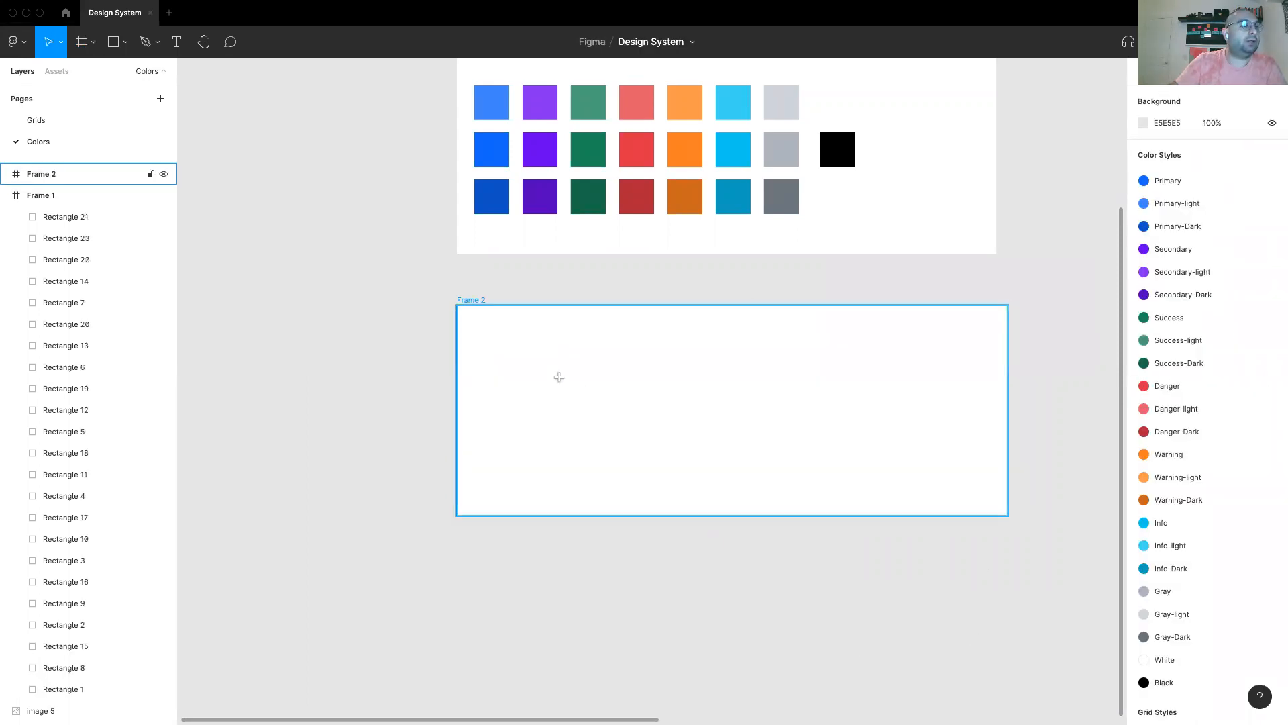
key(r)
drag(500, 353, 598, 426)
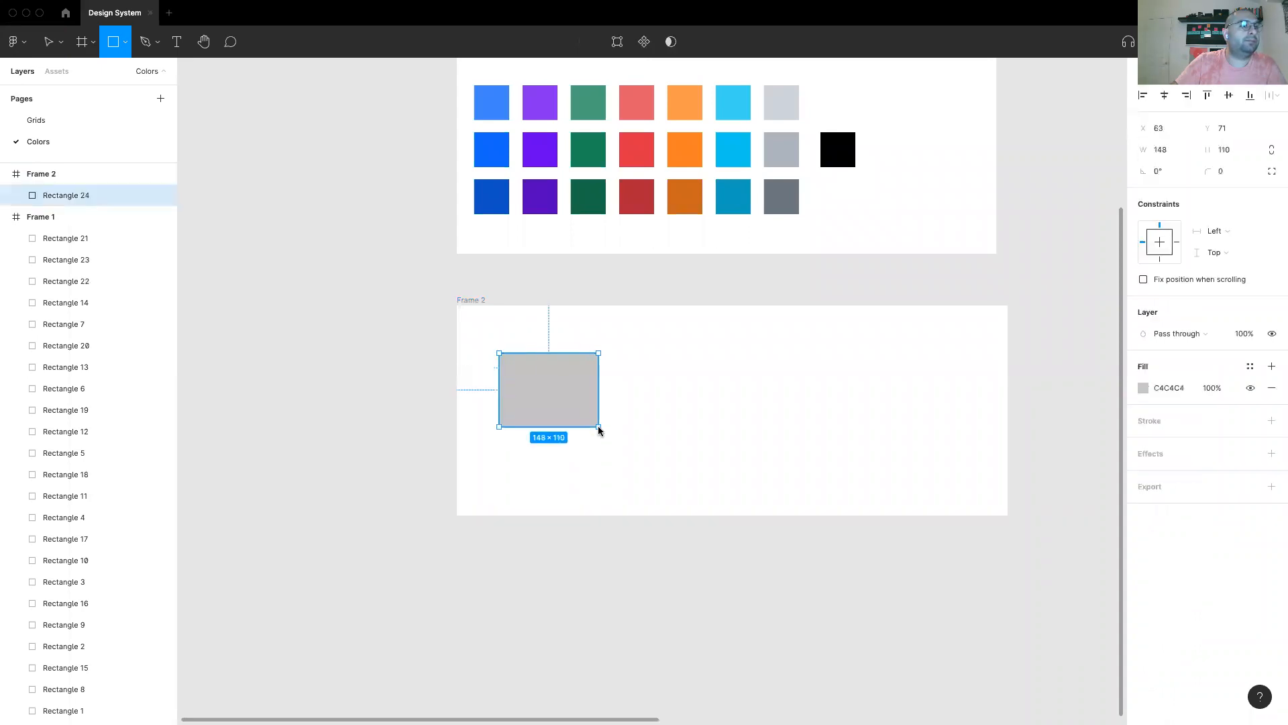
Apply the White color style to the fill of the new rectangle in Frame 2
click(1250, 366)
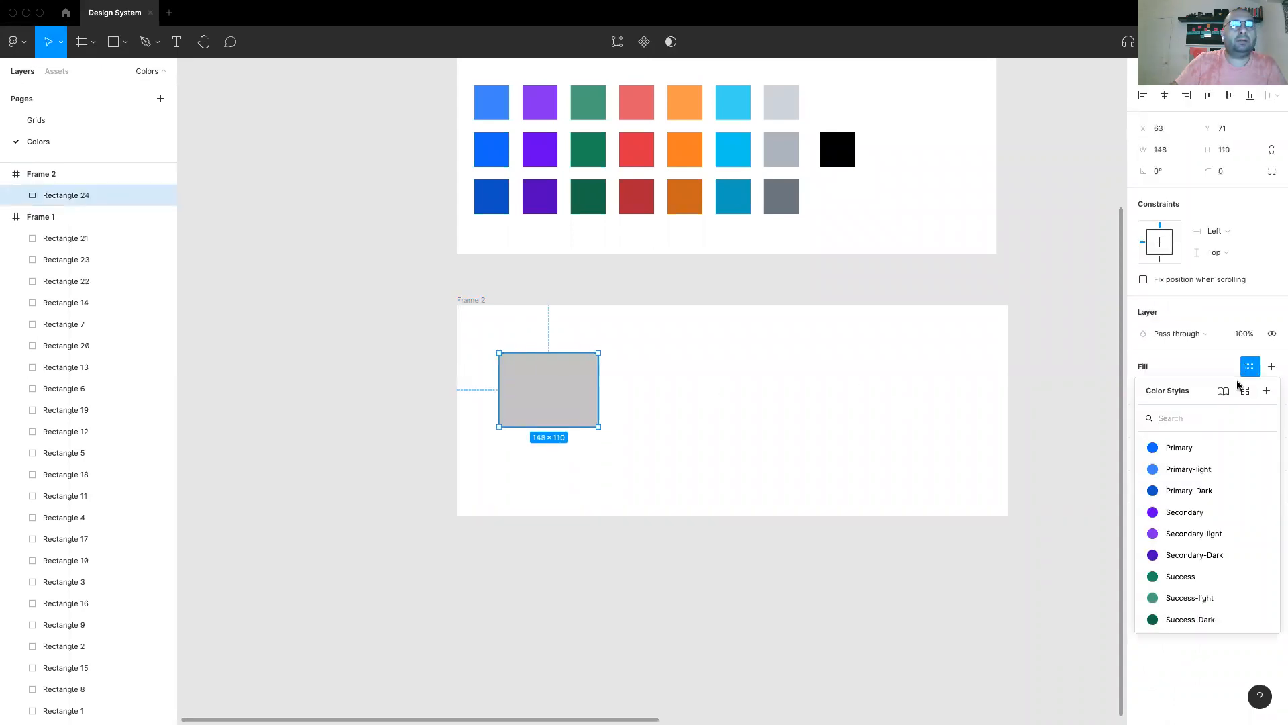
scroll(1208, 505, down, 1)
scroll(1208, 506, down, 3)
scroll(1208, 507, down, 3)
click(1211, 564)
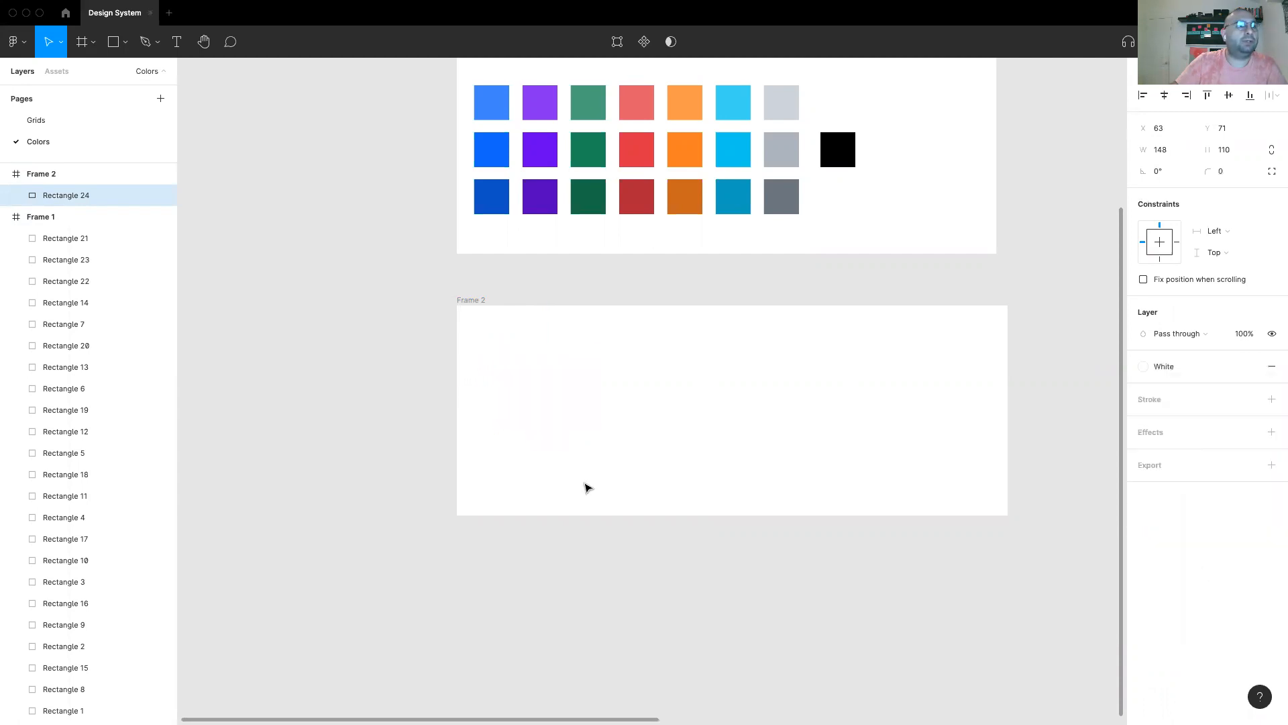
click(430, 320)
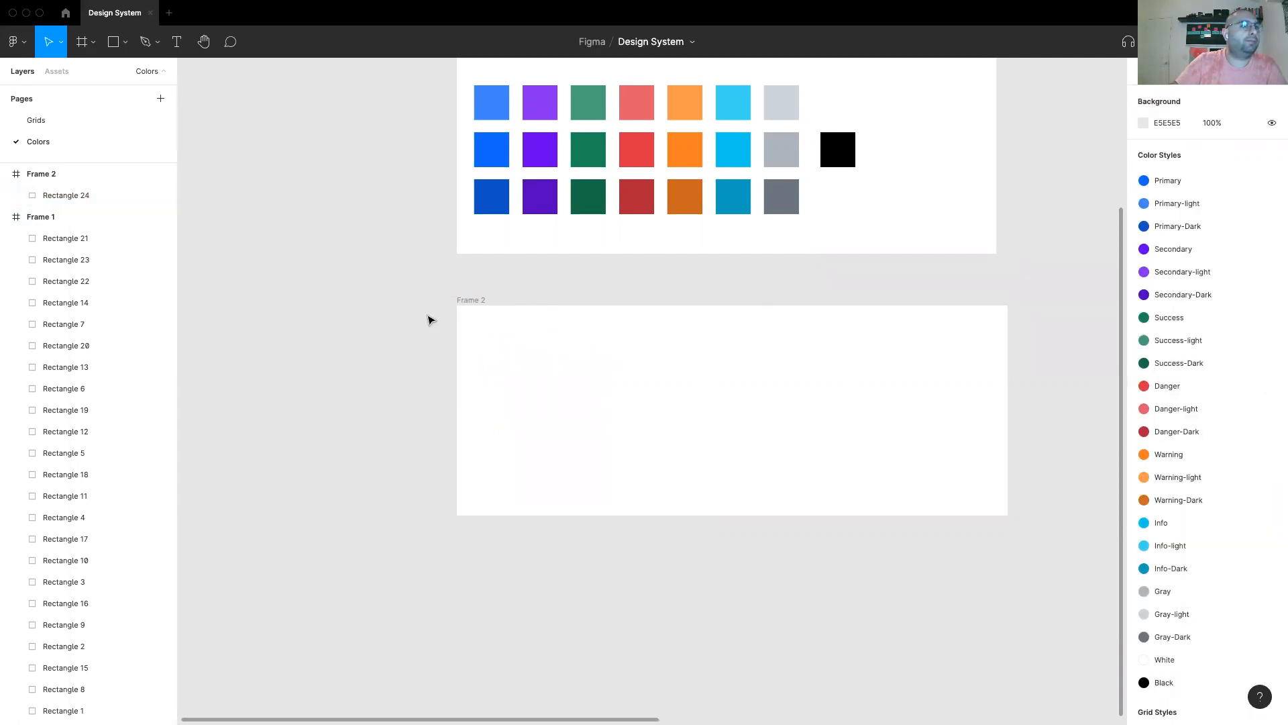
Set the fill color of Frame 2 to F1F1F1
click(473, 300)
click(1143, 387)
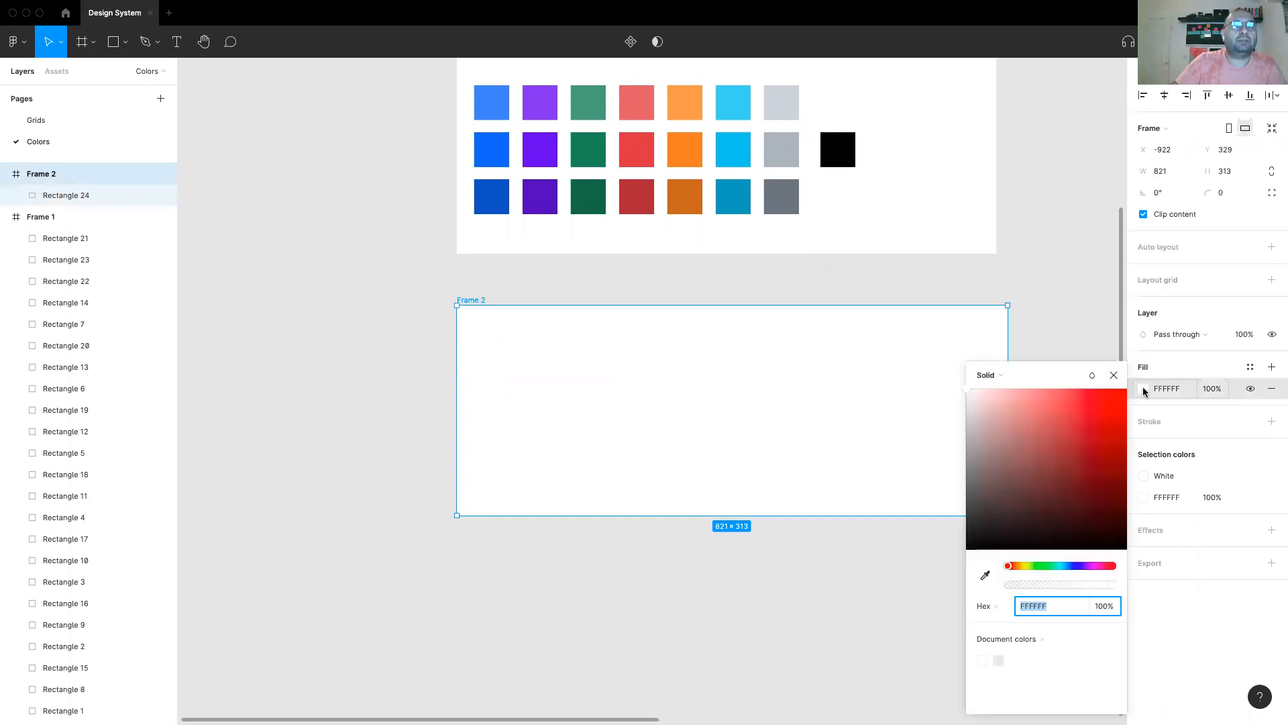
text(F1F1F1)
key(Return)
click(1058, 291)
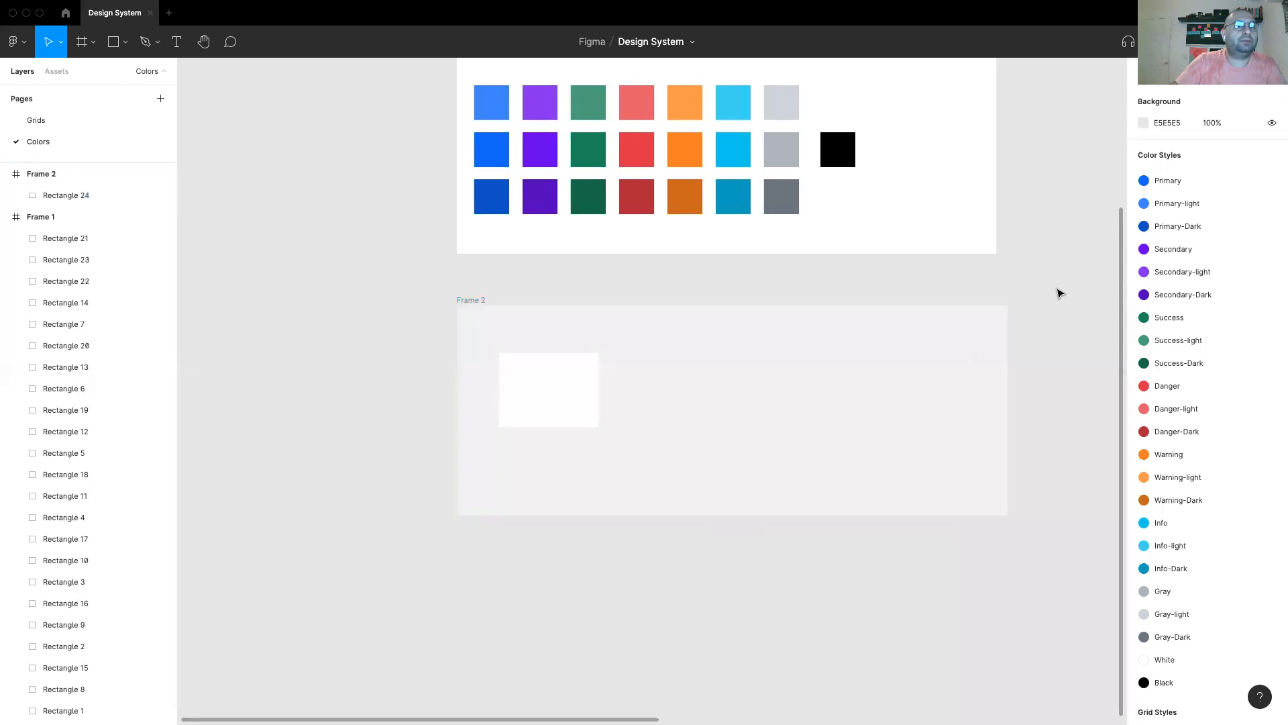
click(552, 382)
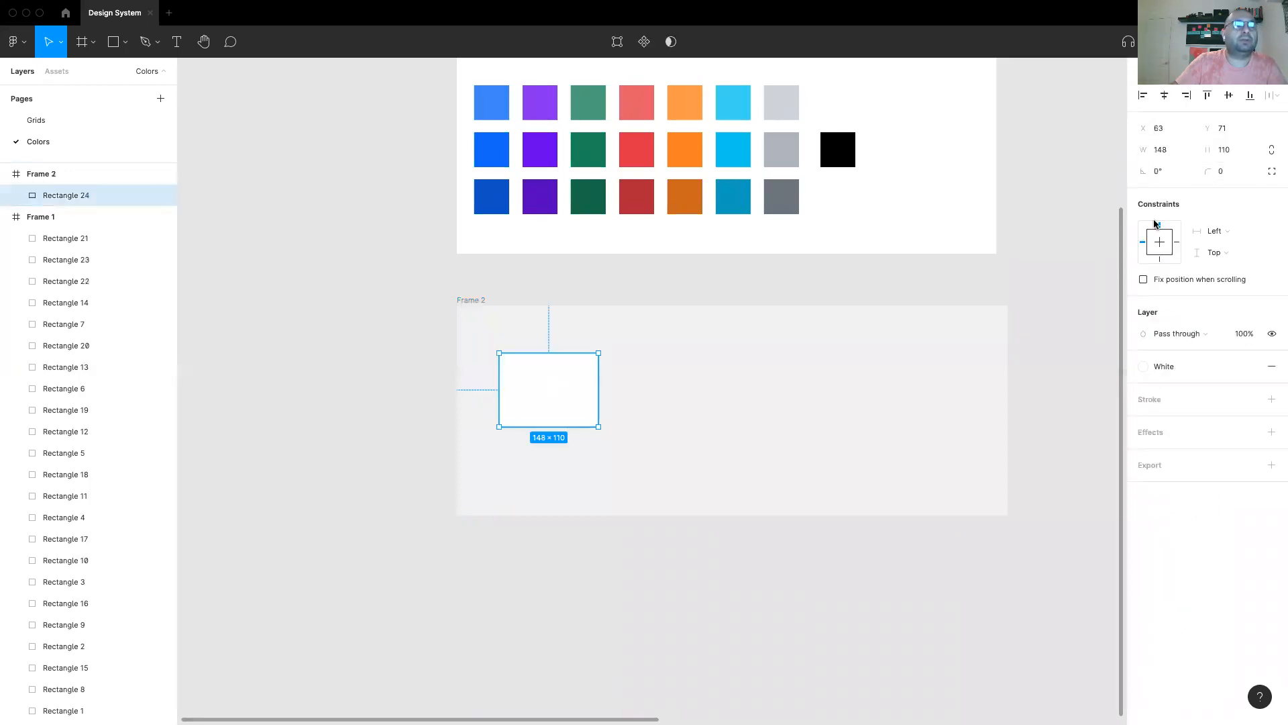
click(415, 451)
click(546, 405)
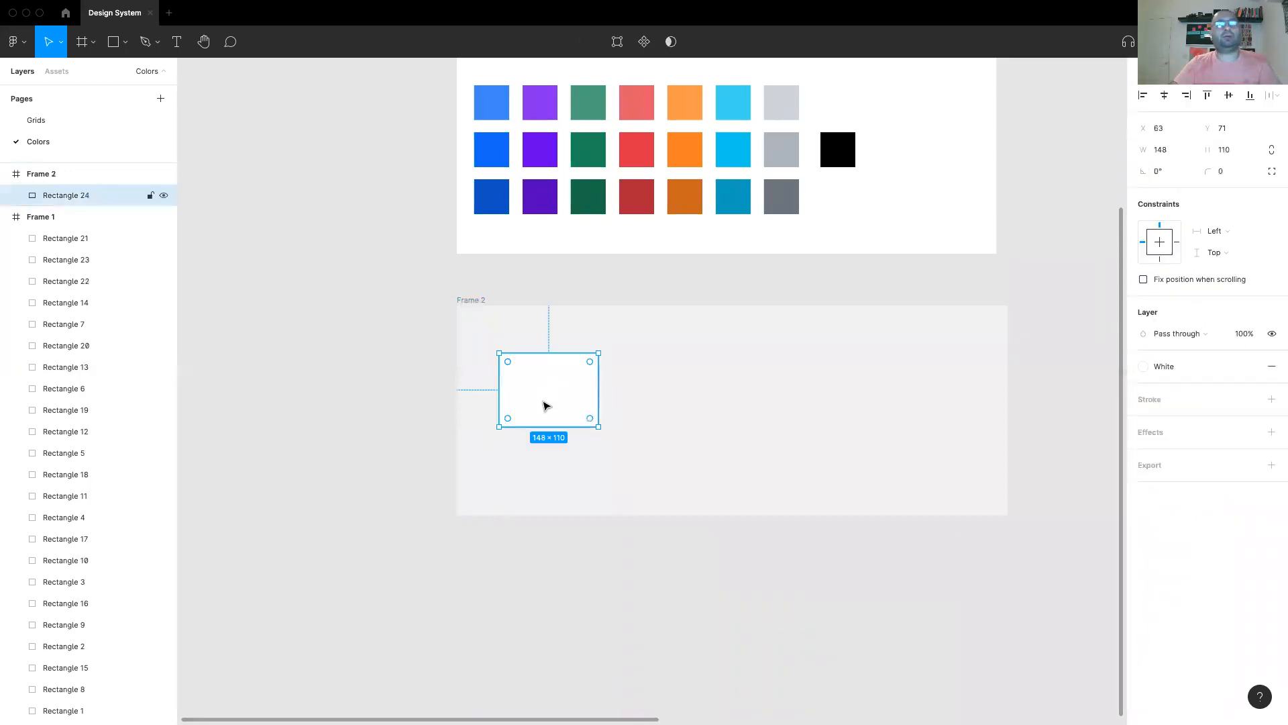
click(799, 661)
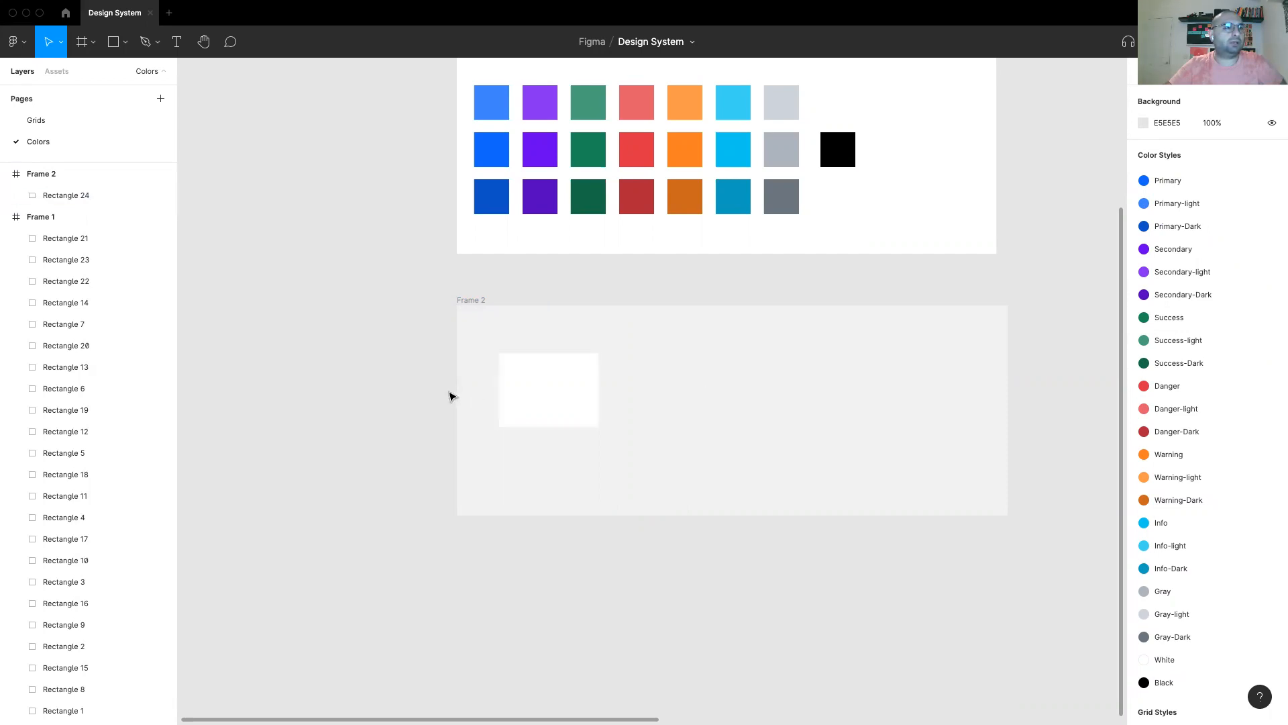
Add a drop shadow to the white rectangle with a Y offset of 0.5 and a blur of 2
click(542, 390)
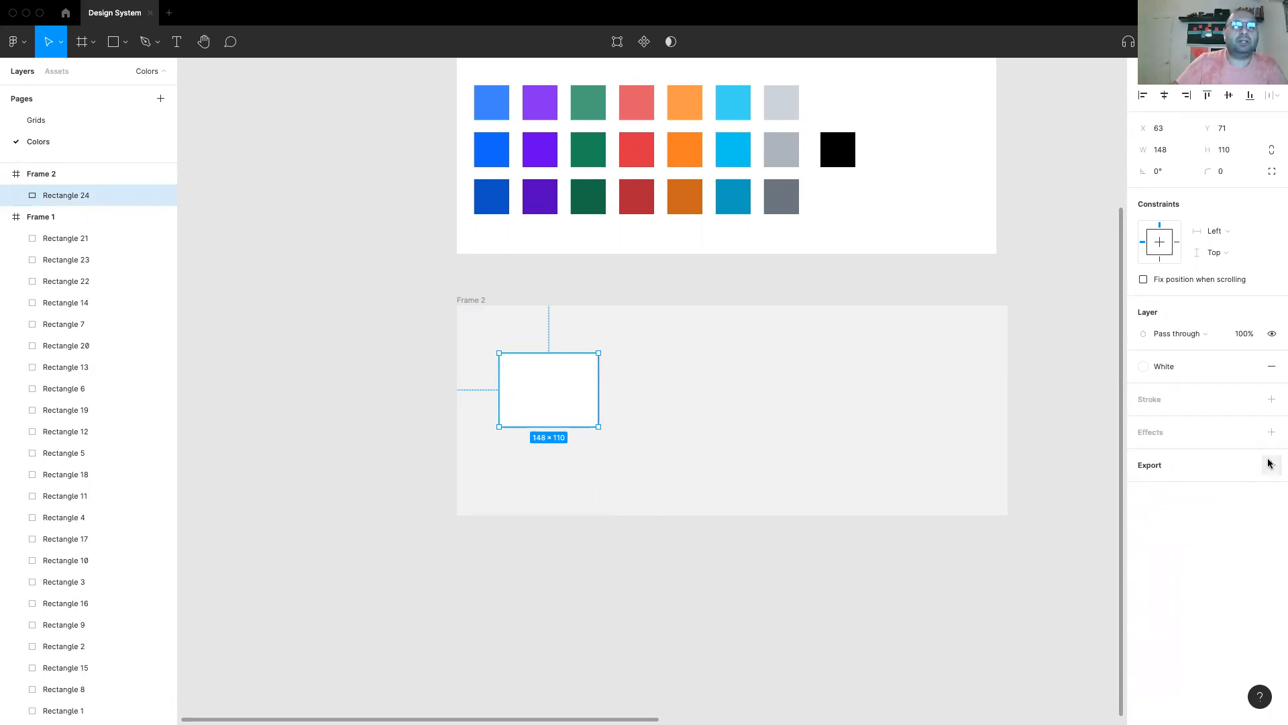
click(1271, 431)
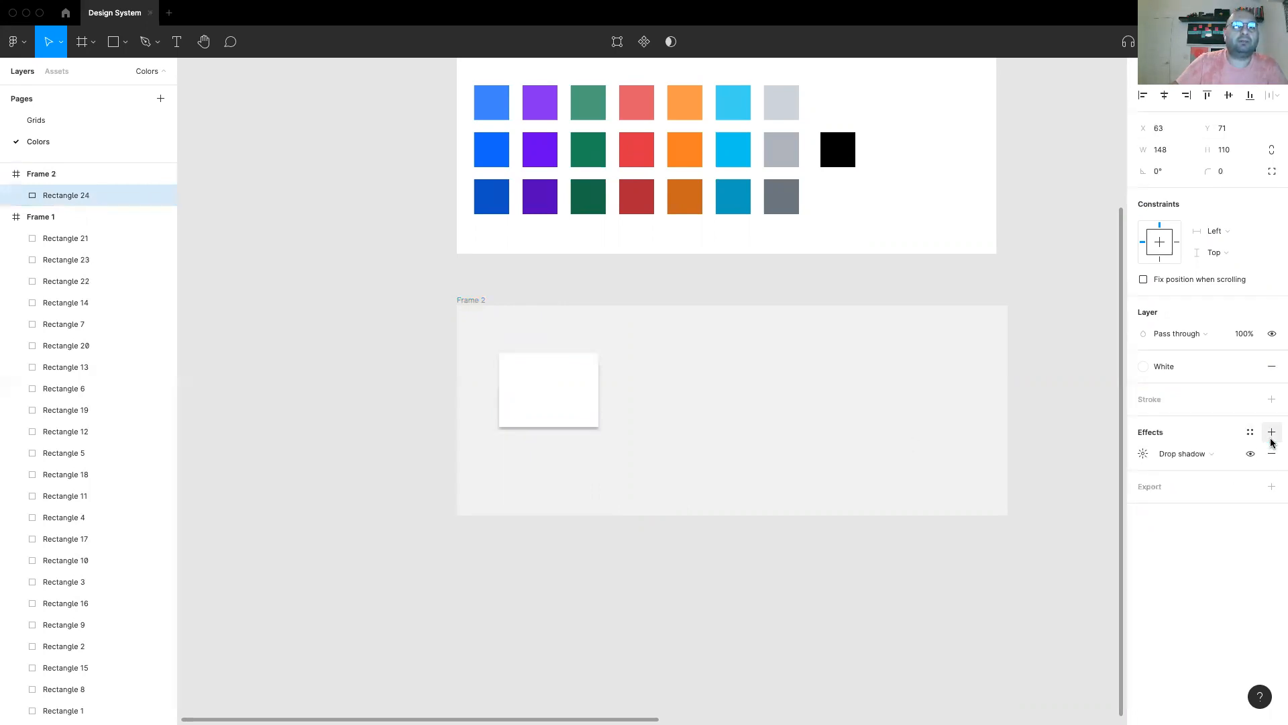
click(1145, 454)
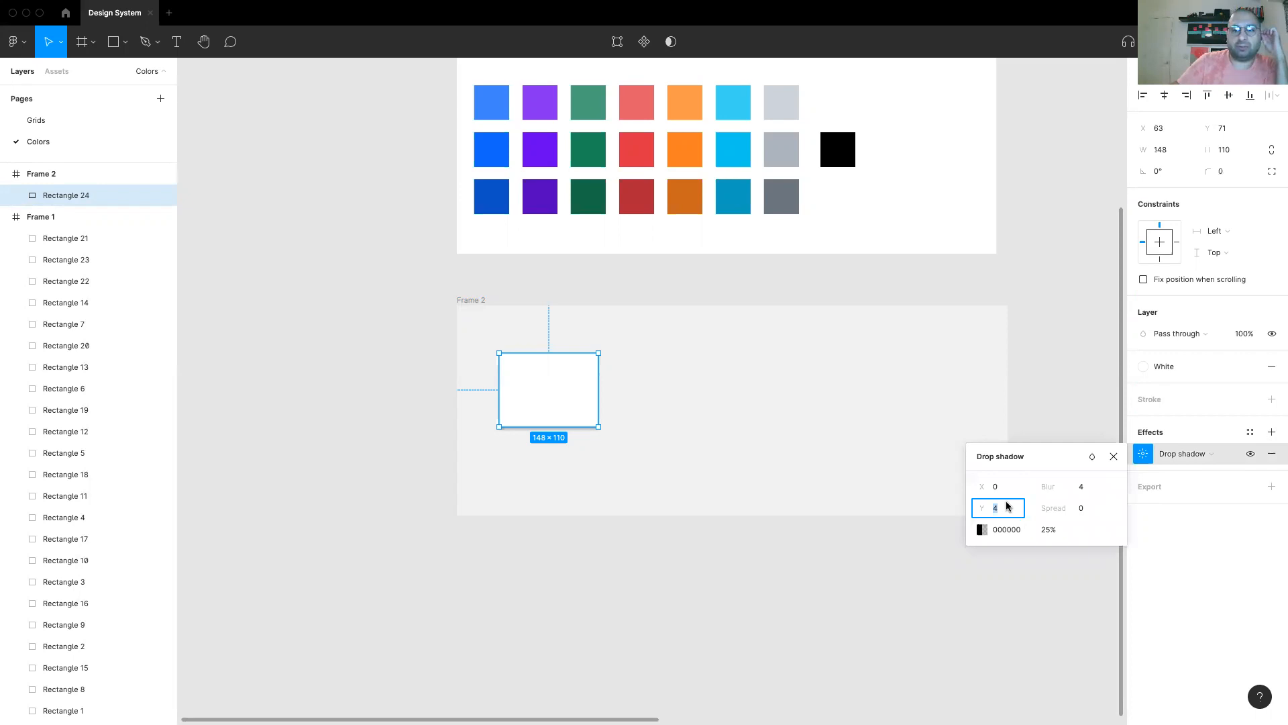
text(.5)
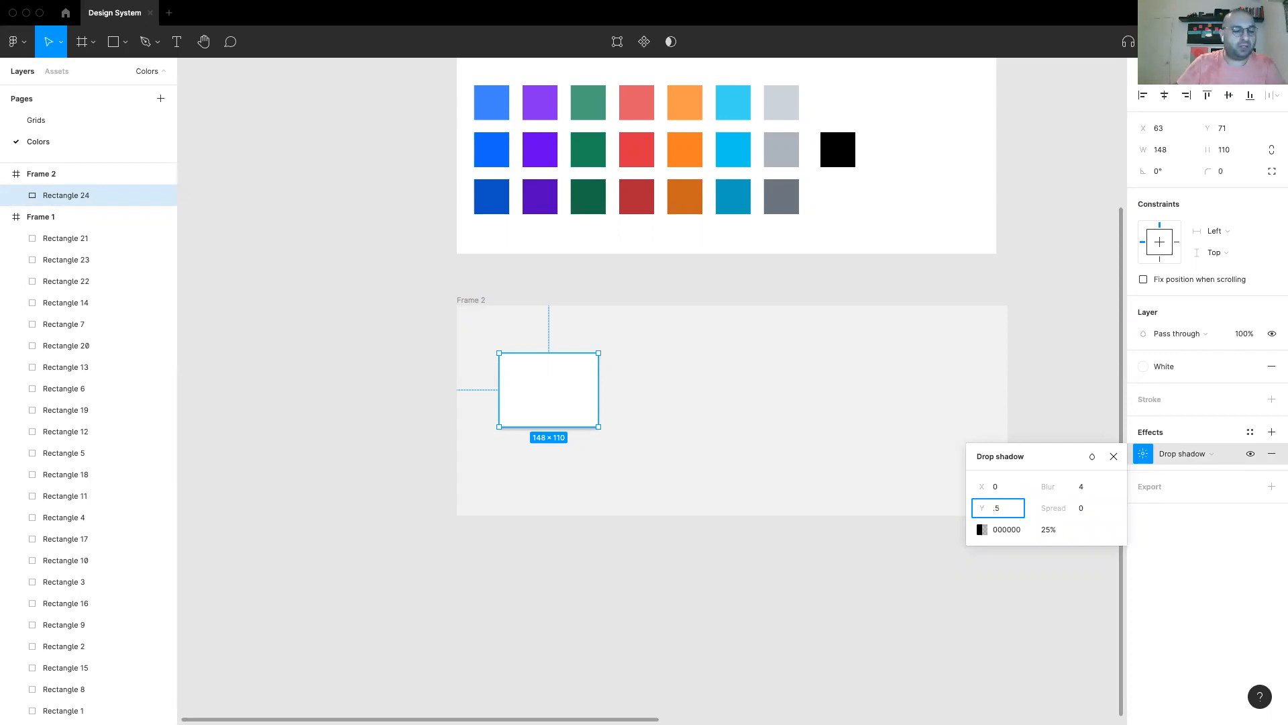
key(Tab)
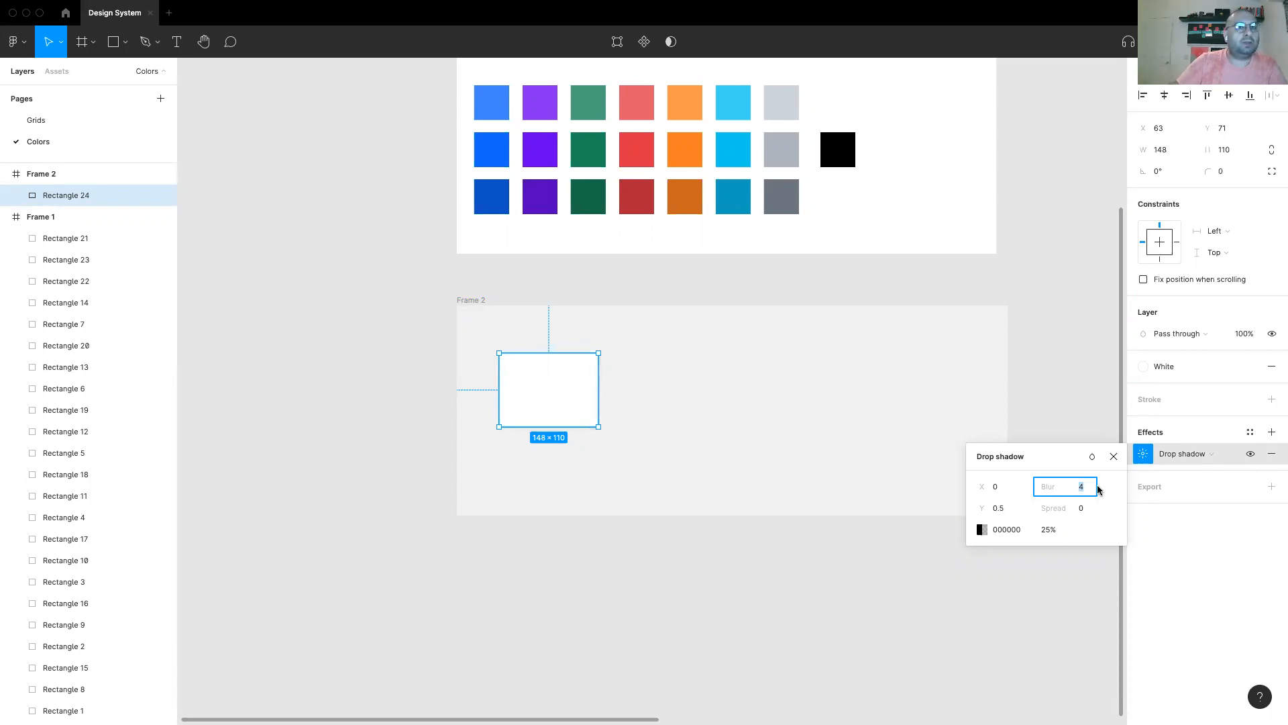
key(Tab)
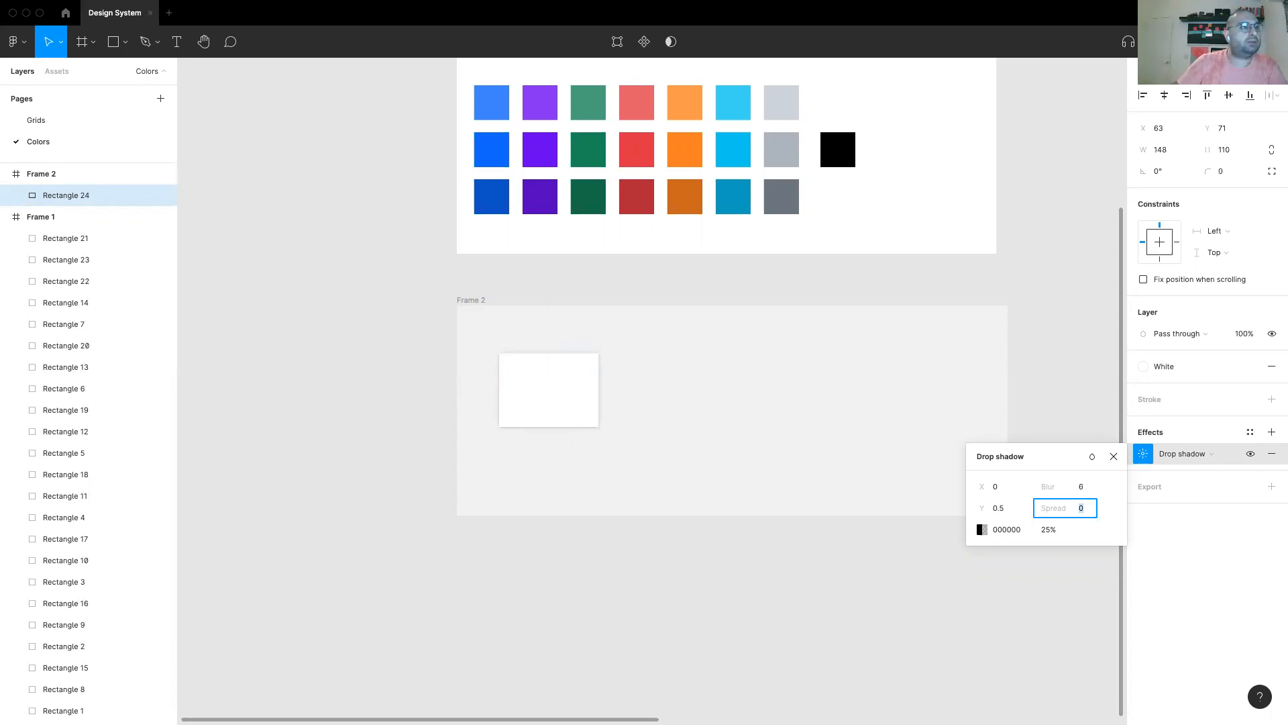
click(1091, 485)
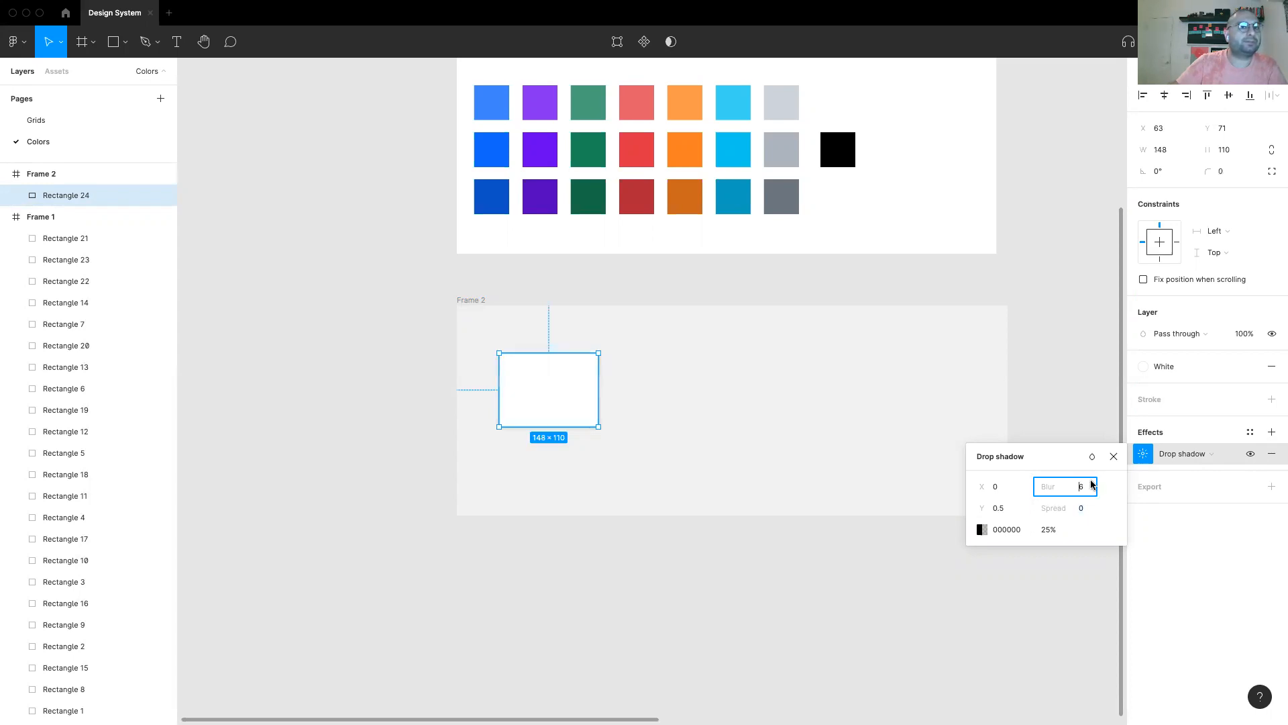
key(Return)
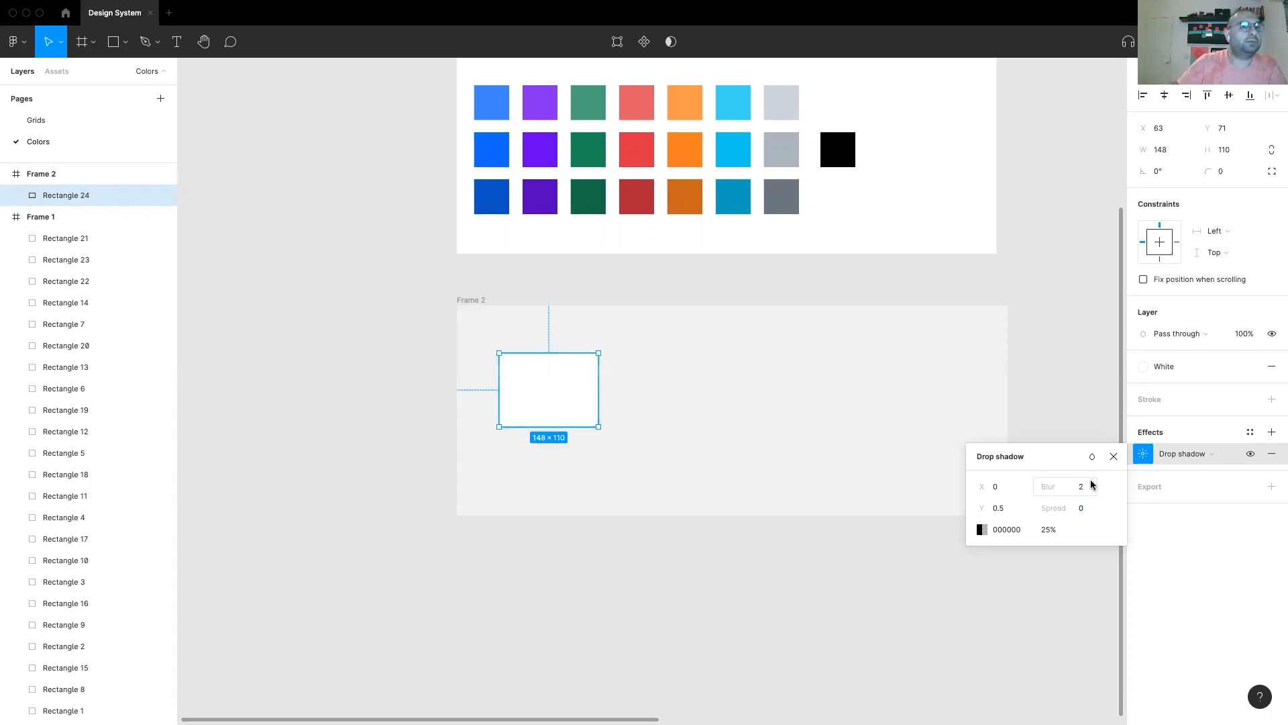
click(762, 421)
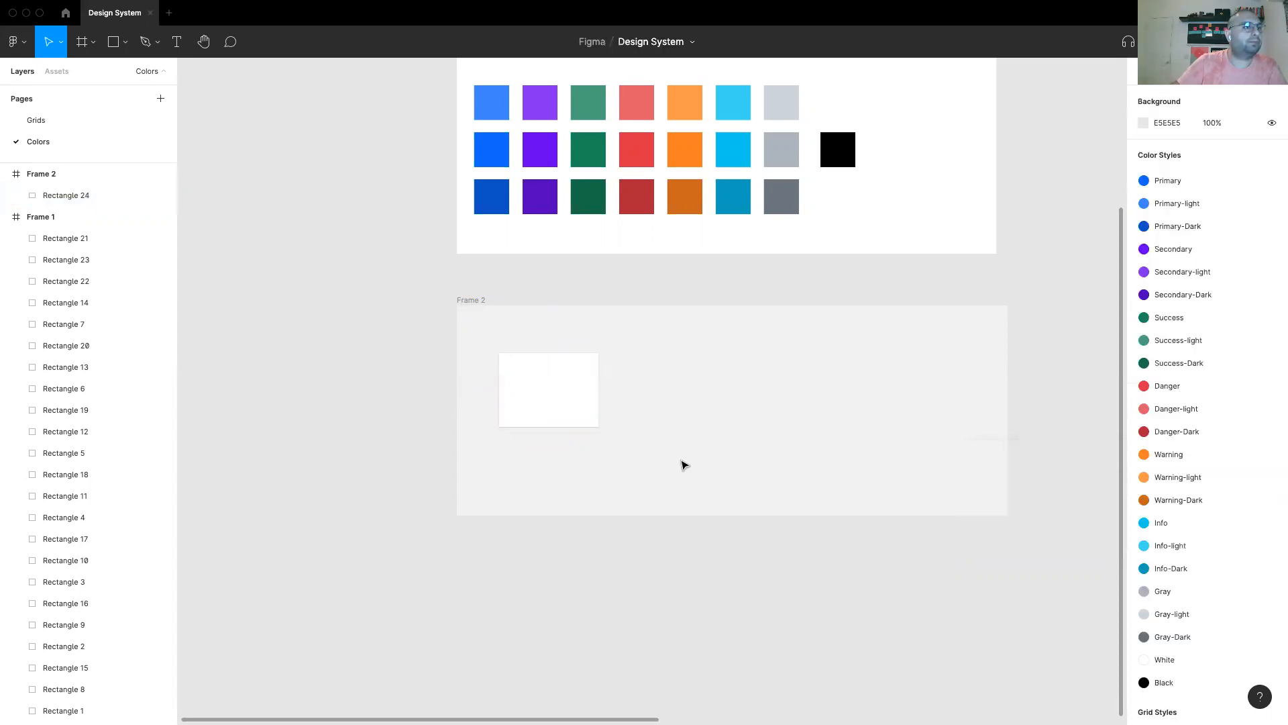
Set the opacity of the white rectangle's drop shadow color to 12%
click(587, 374)
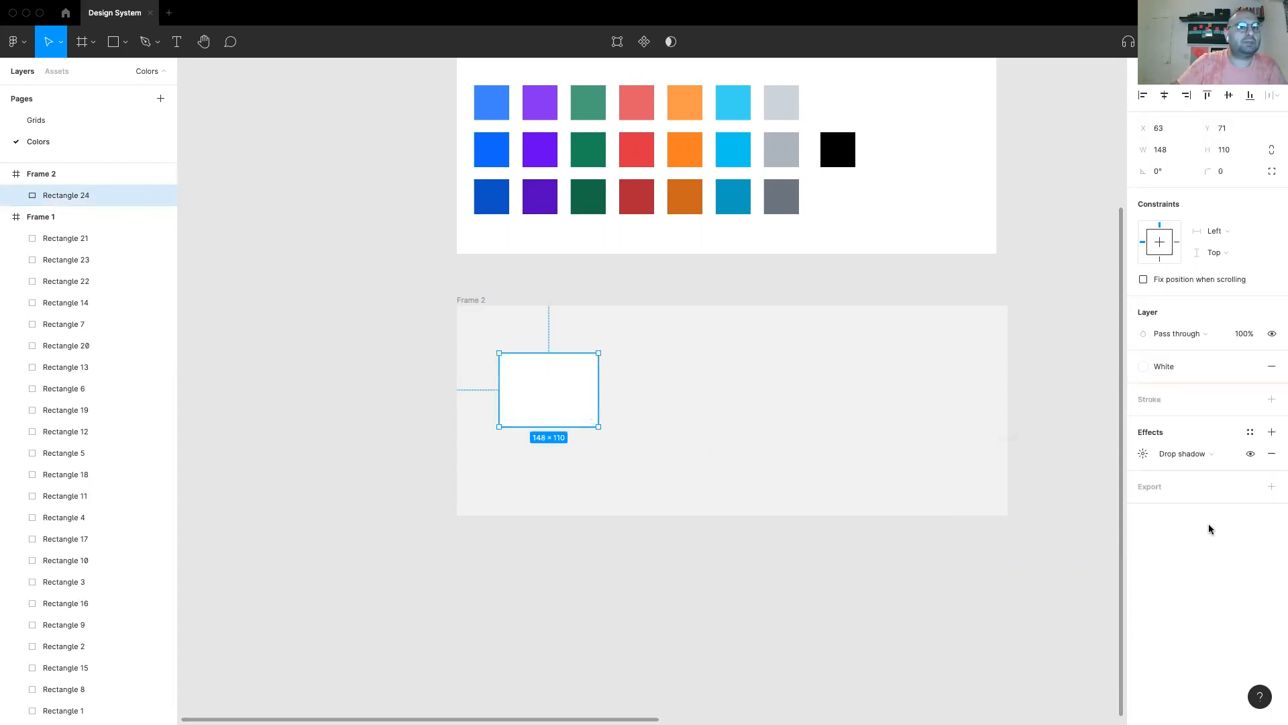
click(1141, 456)
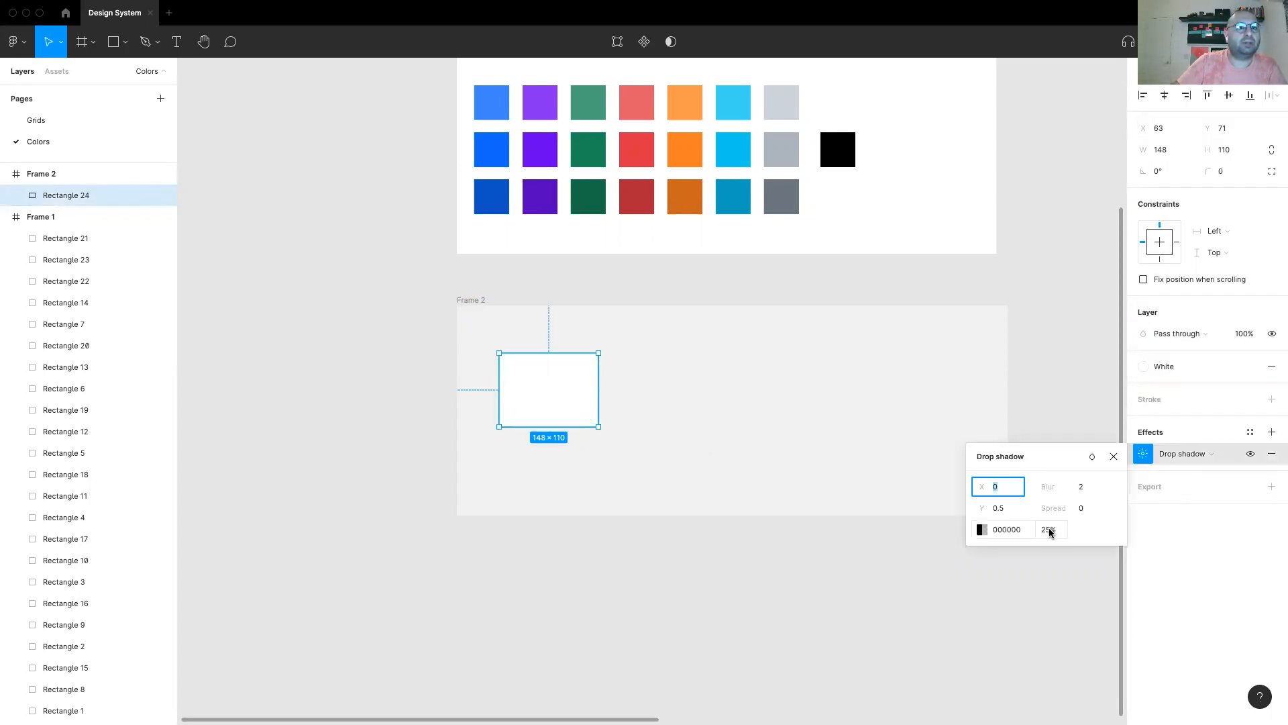
click(982, 530)
click(1050, 531)
text(12)
key(Return)
click(732, 453)
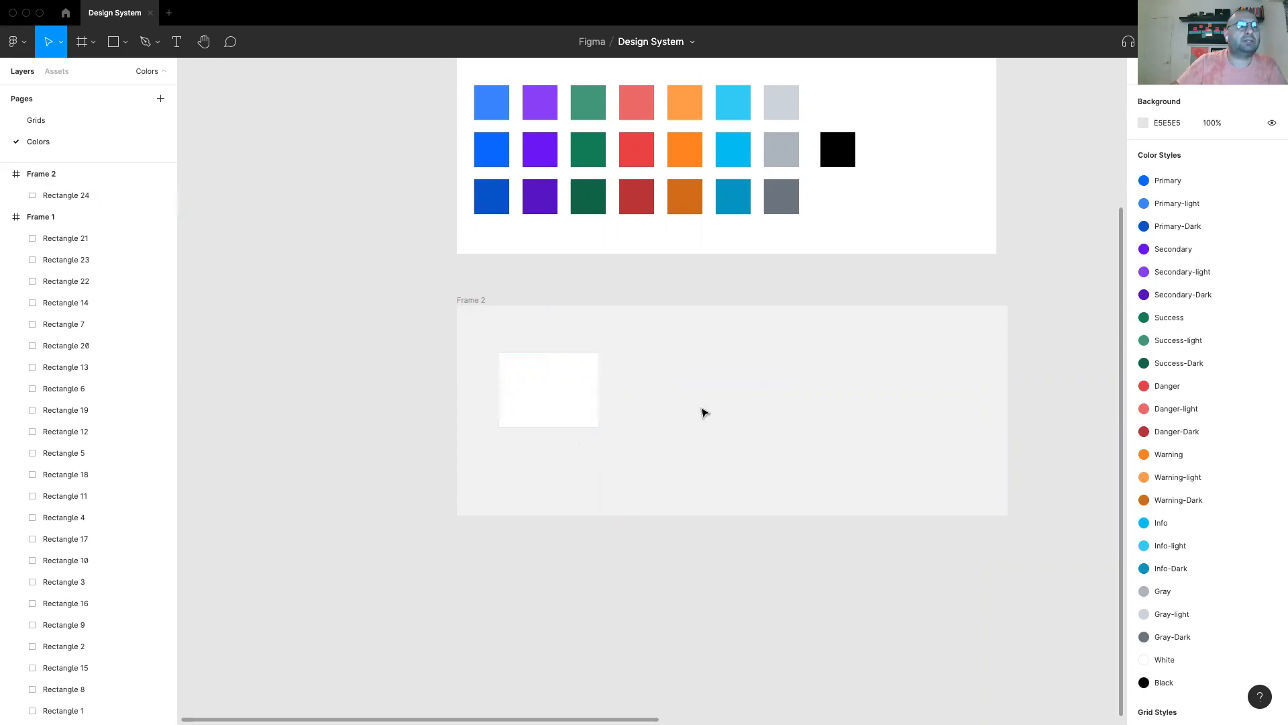
Save the white rectangle's drop shadow as a new effect style named "level-1"
click(555, 394)
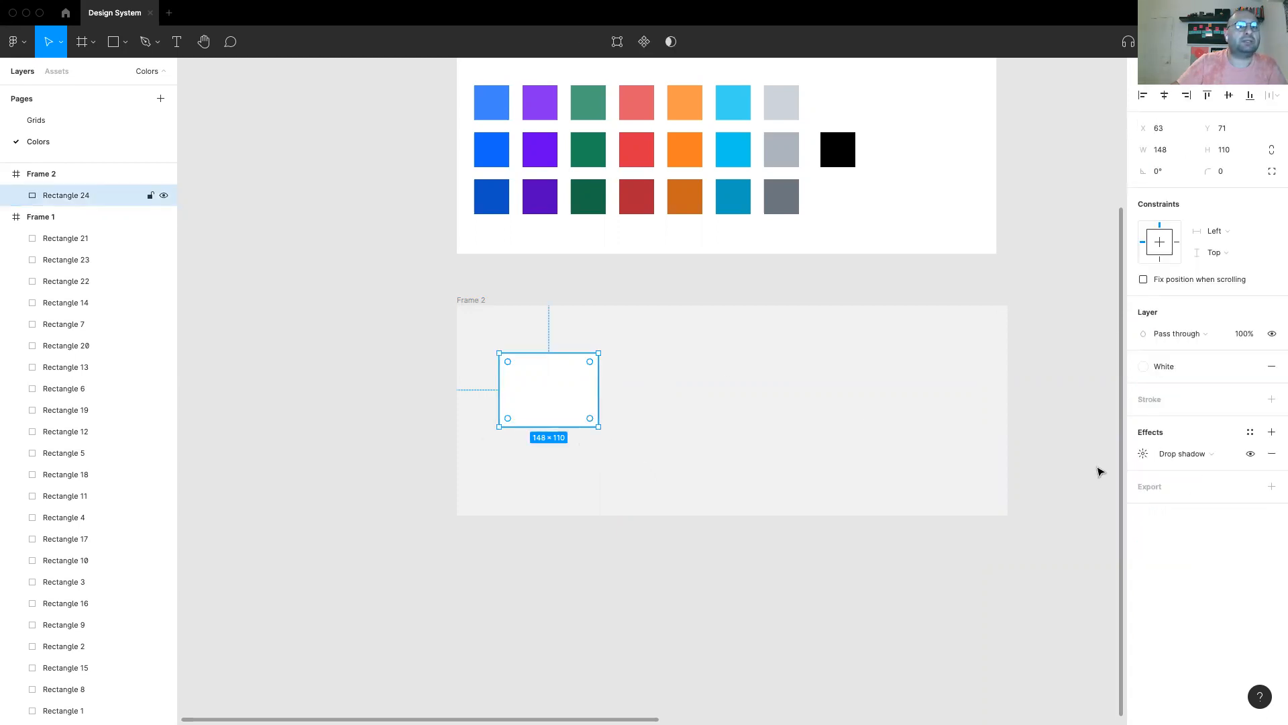
click(1250, 433)
click(1268, 457)
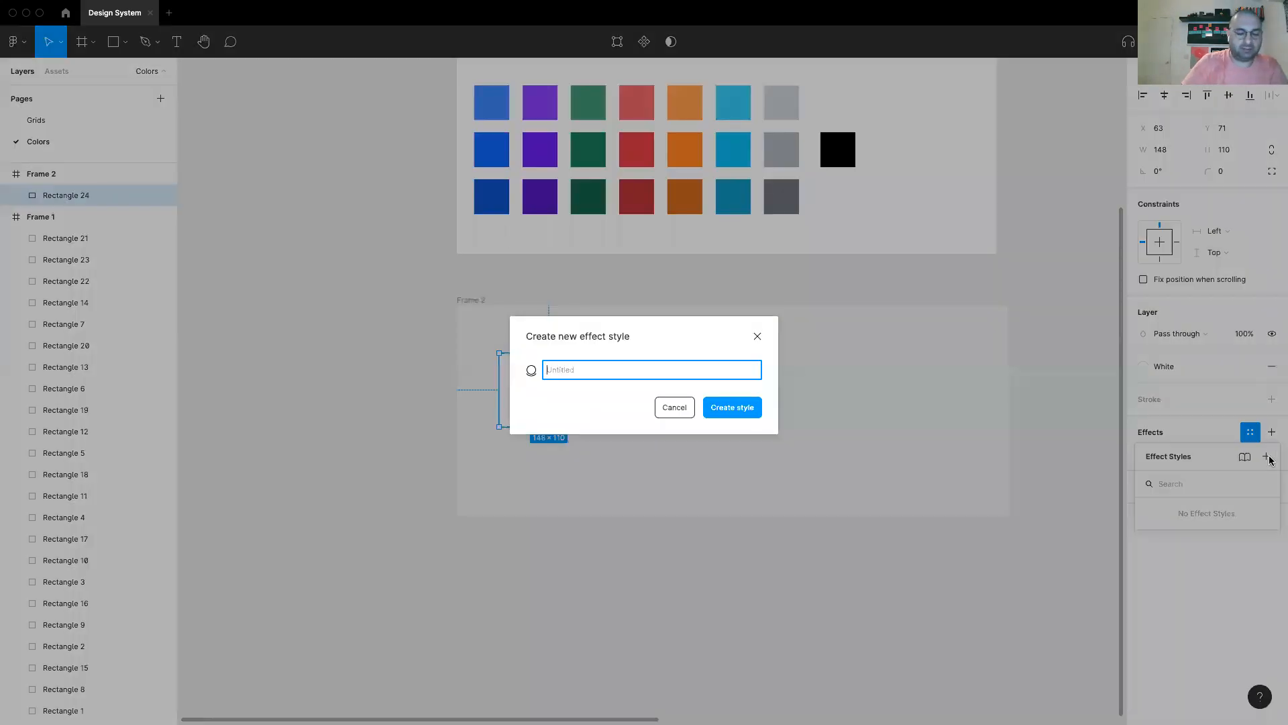
text(level-1)
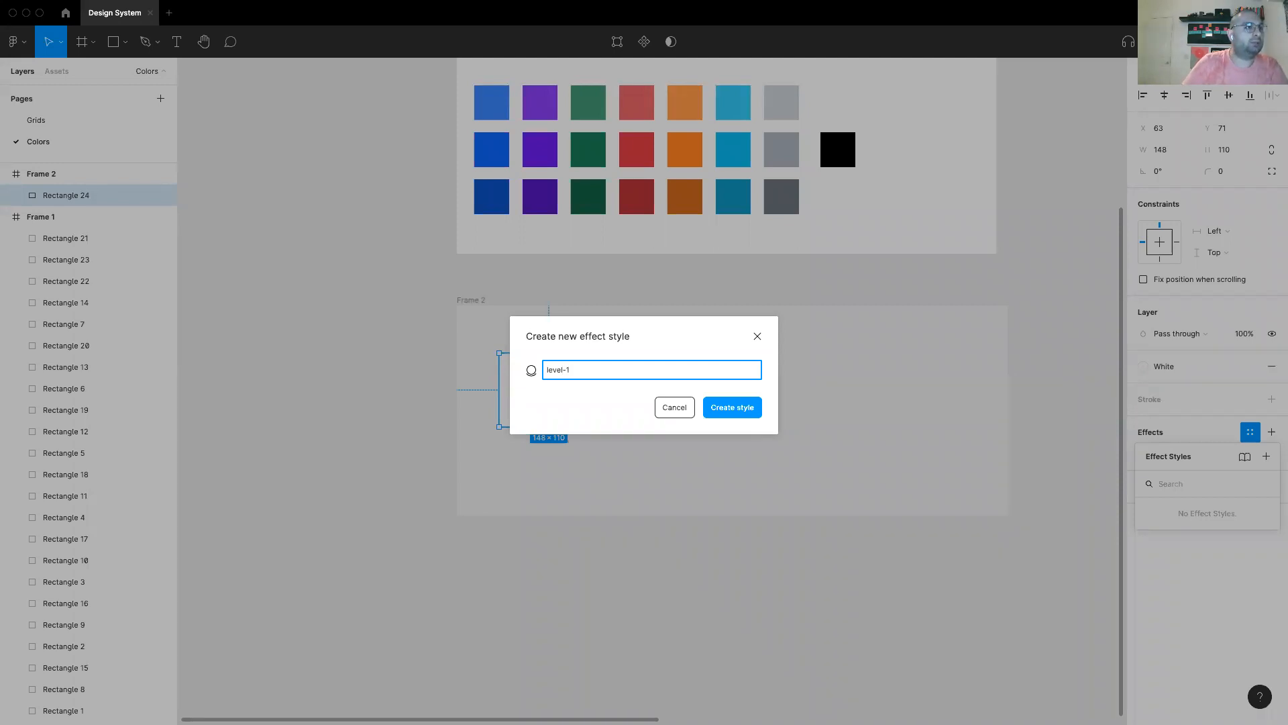
key(Return)
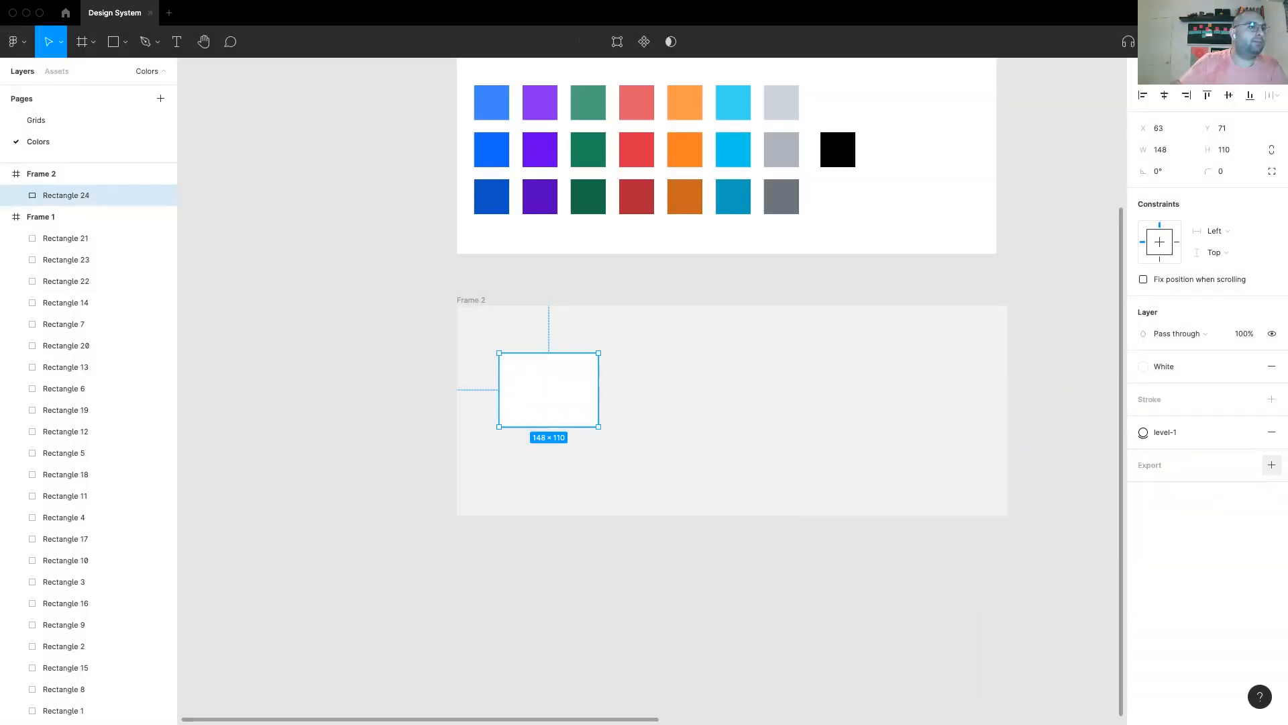
Duplicate the white rectangle to its right at about X 268, and detach the level-1 effect style from the copy
drag(542, 400, 685, 400)
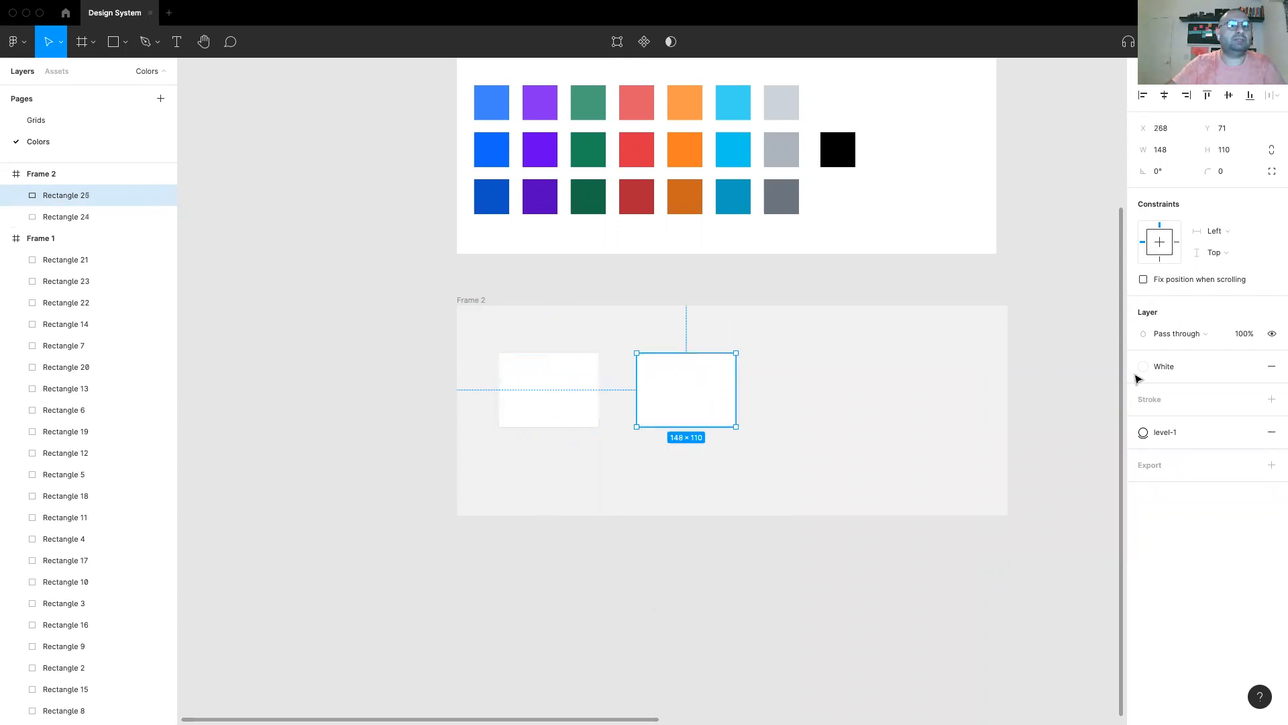
click(1244, 435)
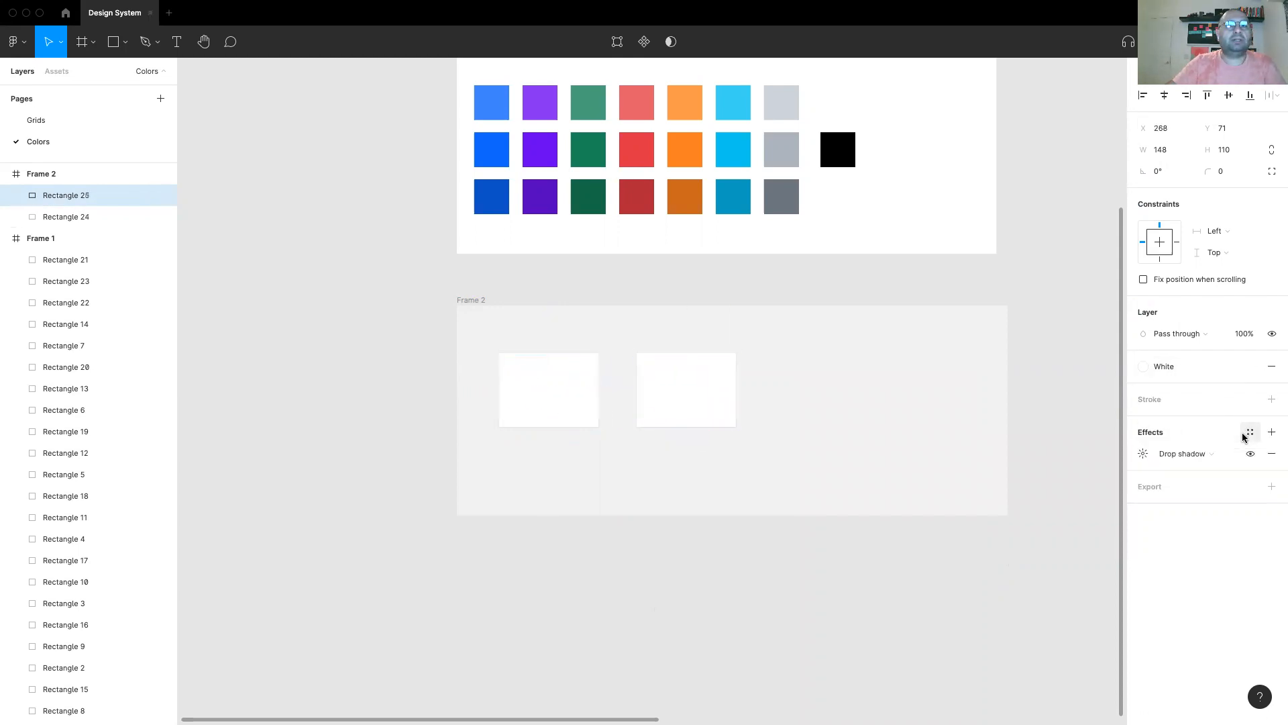
Set the duplicated rectangle's drop shadow to a blur of 4 and a Y offset of 1.5
click(1143, 453)
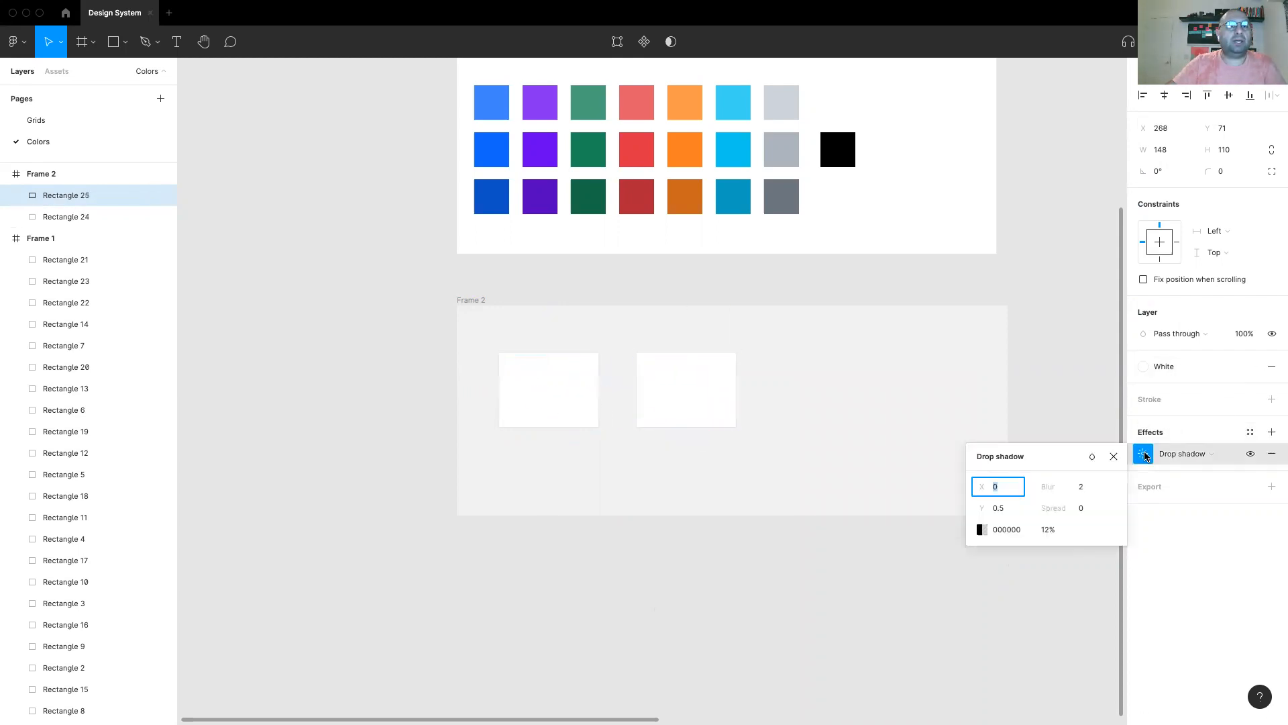
click(1083, 488)
text(4)
click(997, 506)
text(1)
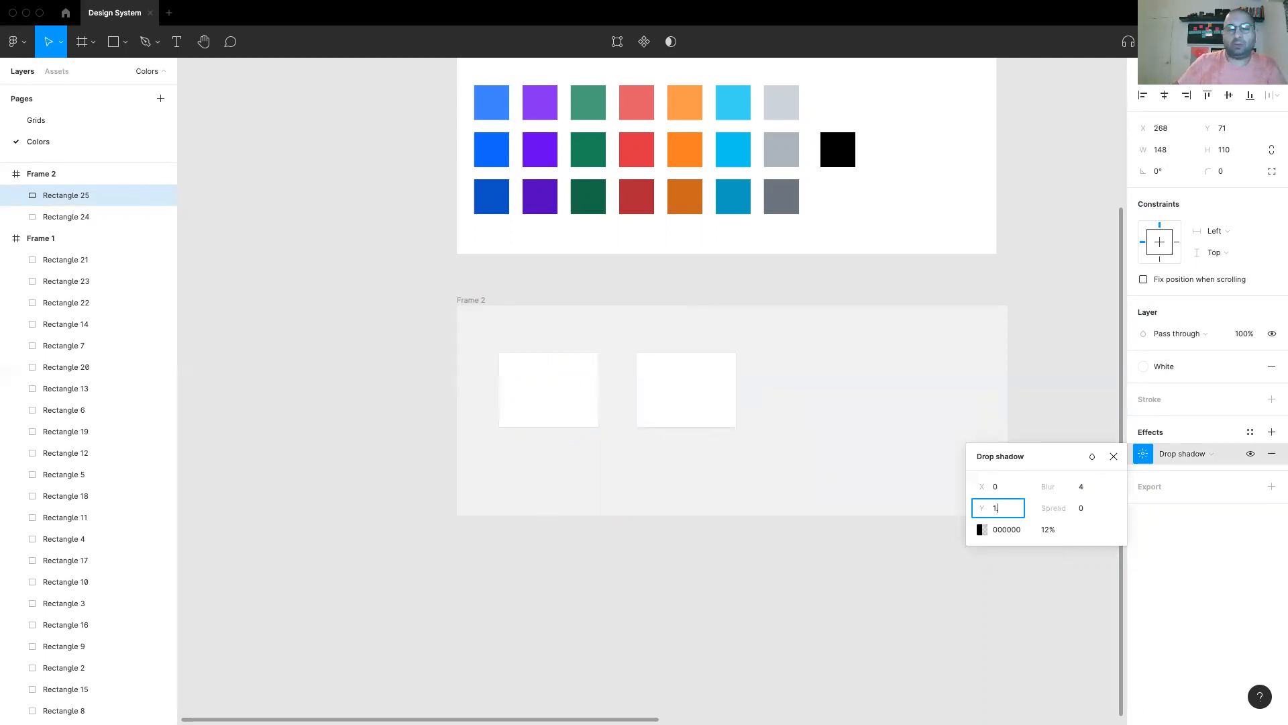
key(Return)
click(813, 465)
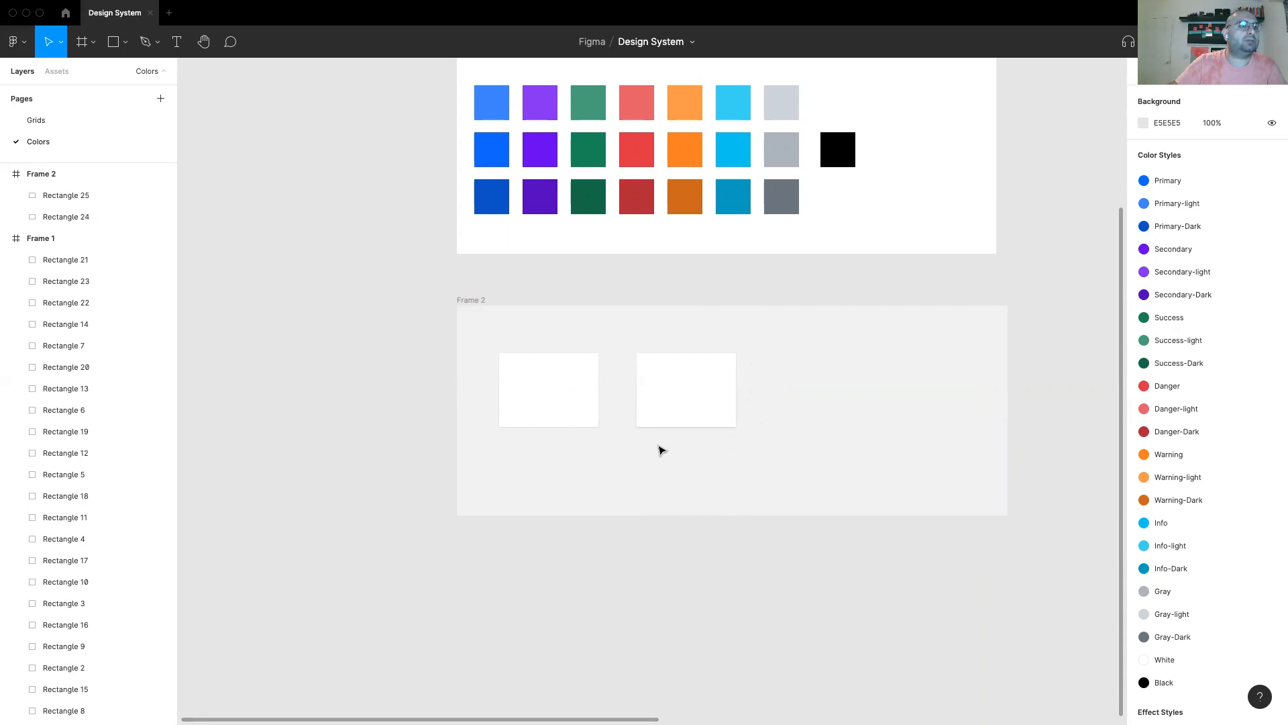
Set the opacity of the second rectangle's drop shadow color to 16%
click(686, 396)
click(1142, 455)
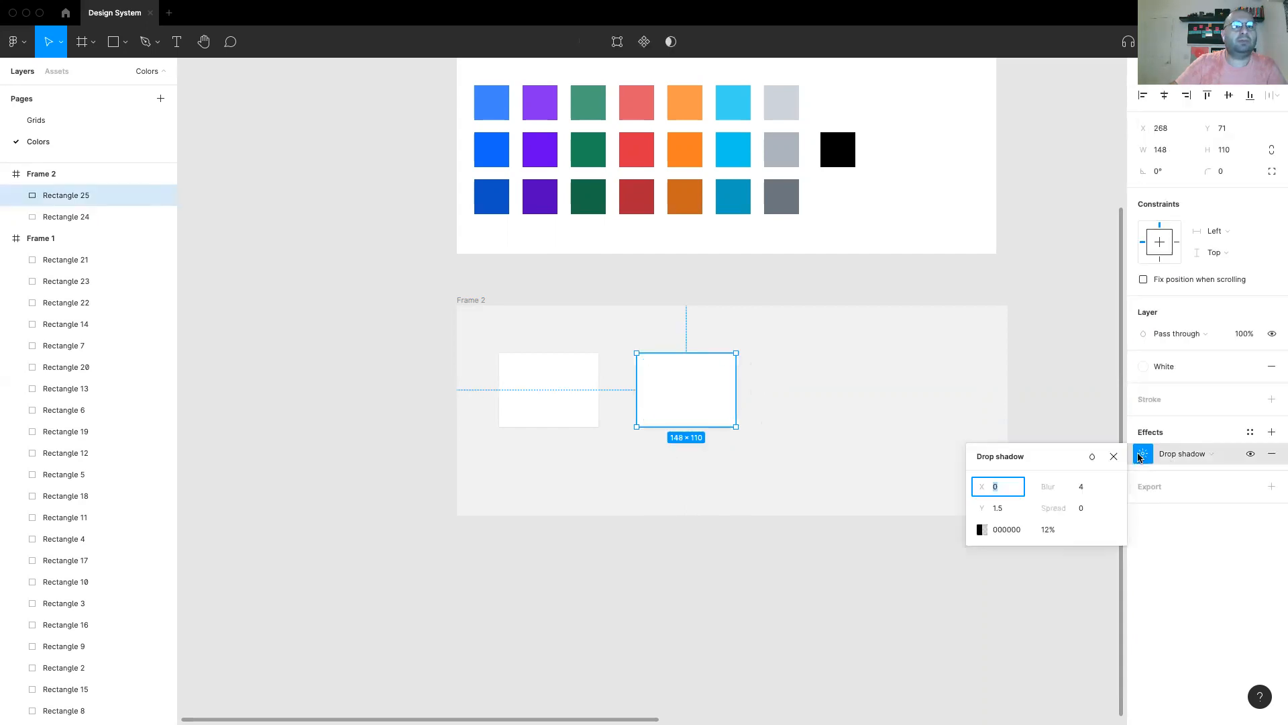
click(1049, 532)
text(16)
key(Return)
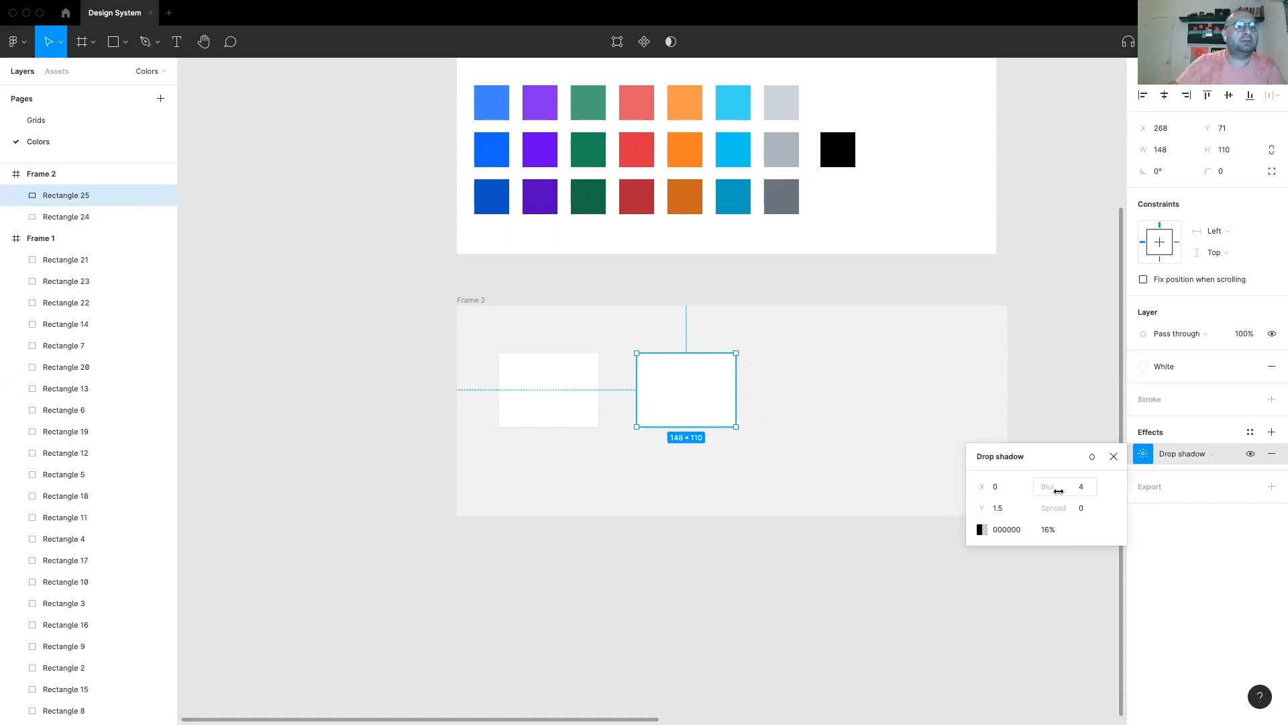
click(856, 480)
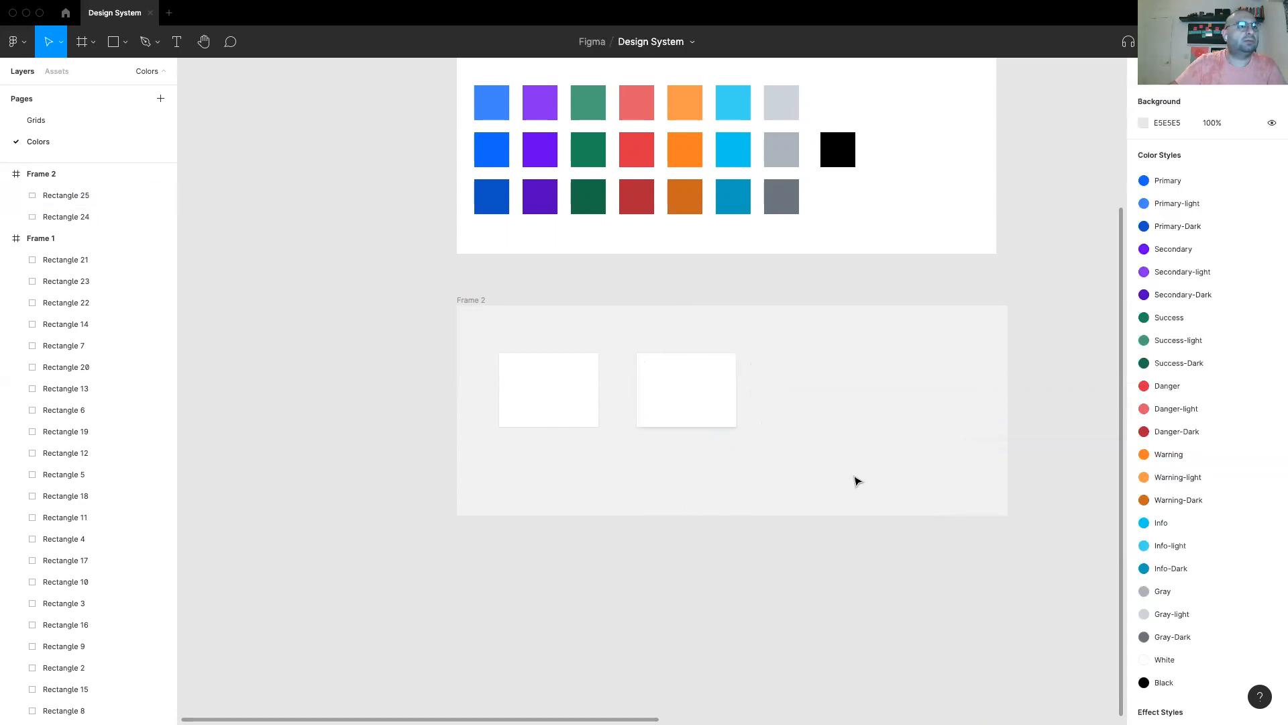
Set the corner radius of both white rectangles in Frame 2 to 4
click(581, 424)
shift+click(678, 405)
click(1232, 173)
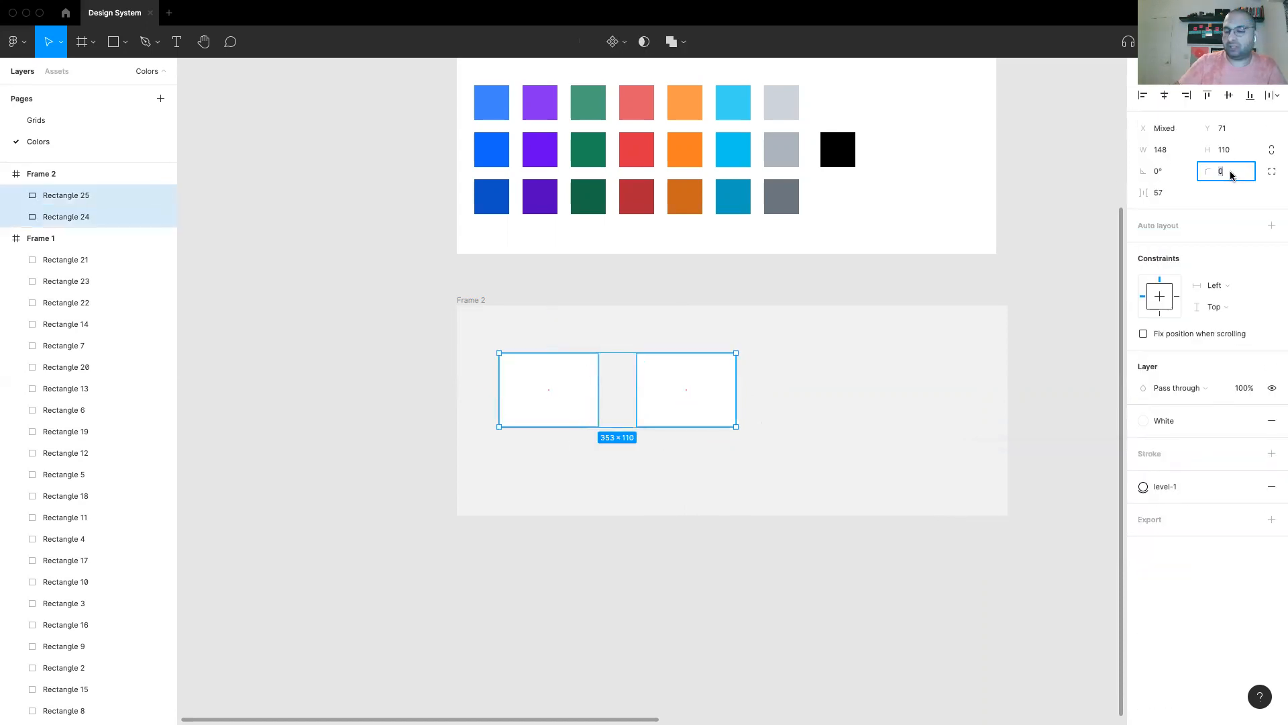
click(776, 636)
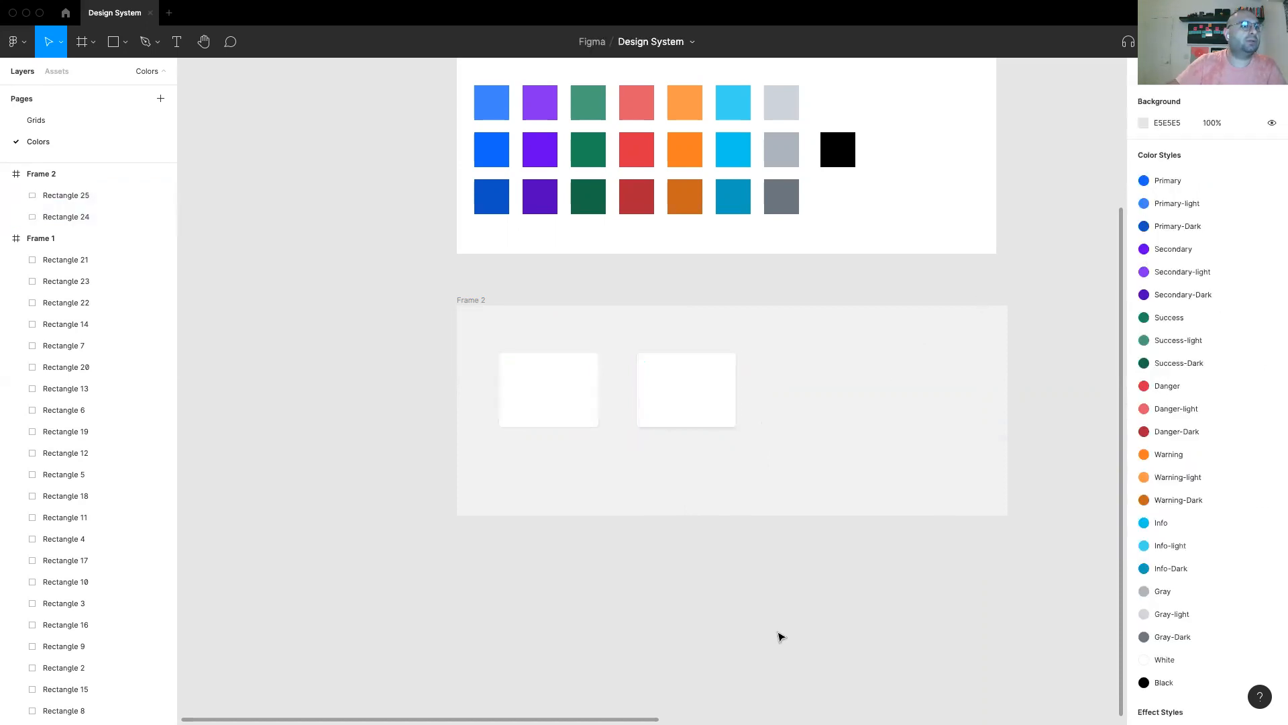
Save the second rectangle's drop shadow as a new effect style named "level-2"
click(695, 415)
click(1250, 431)
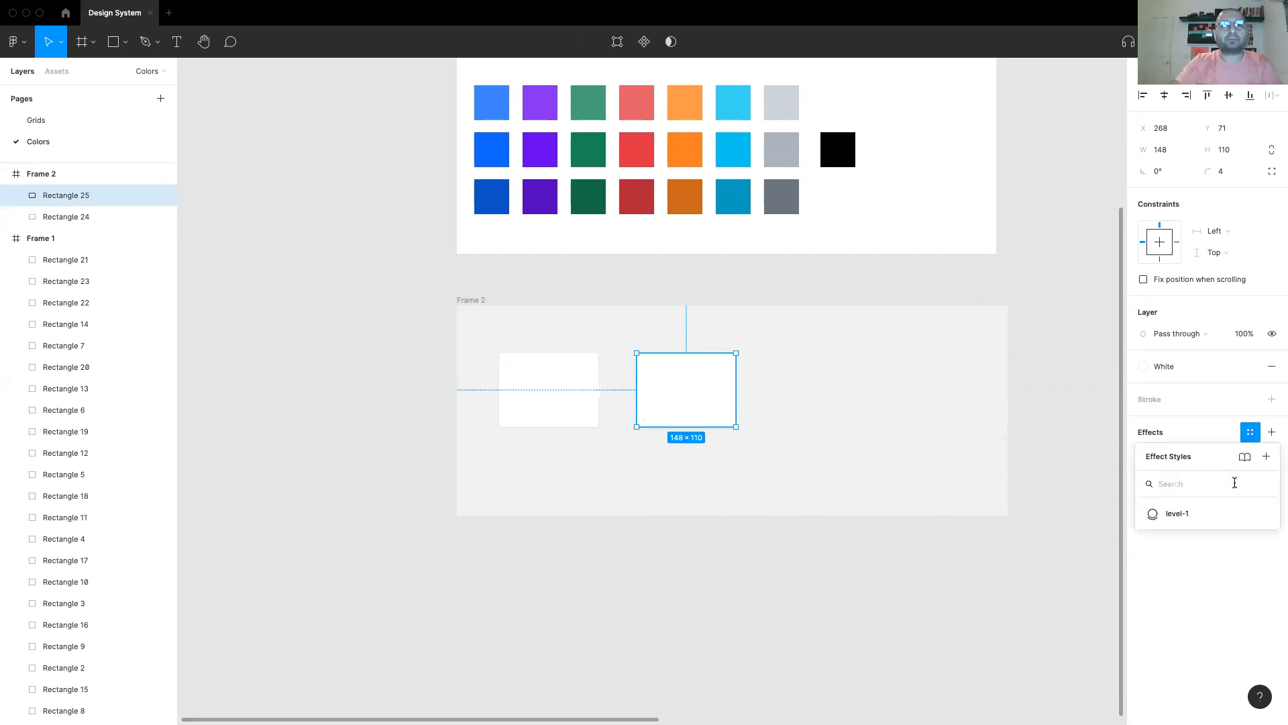
click(1266, 456)
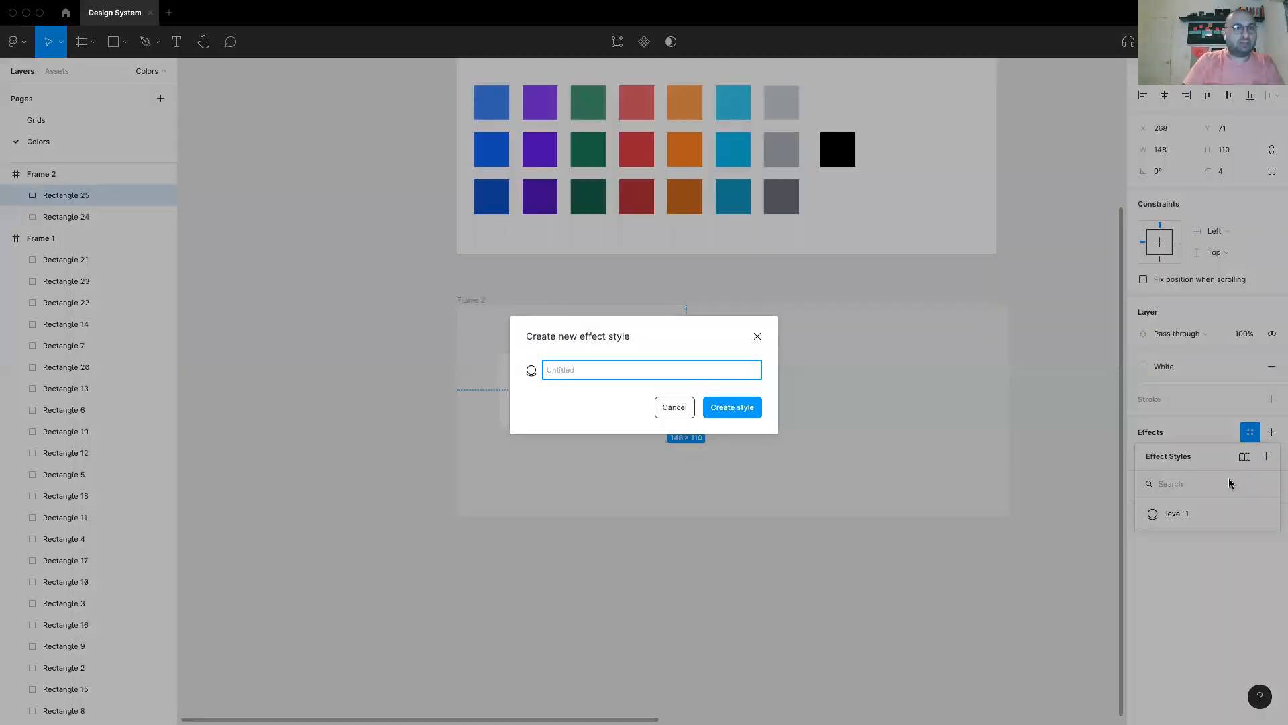
text(level-)
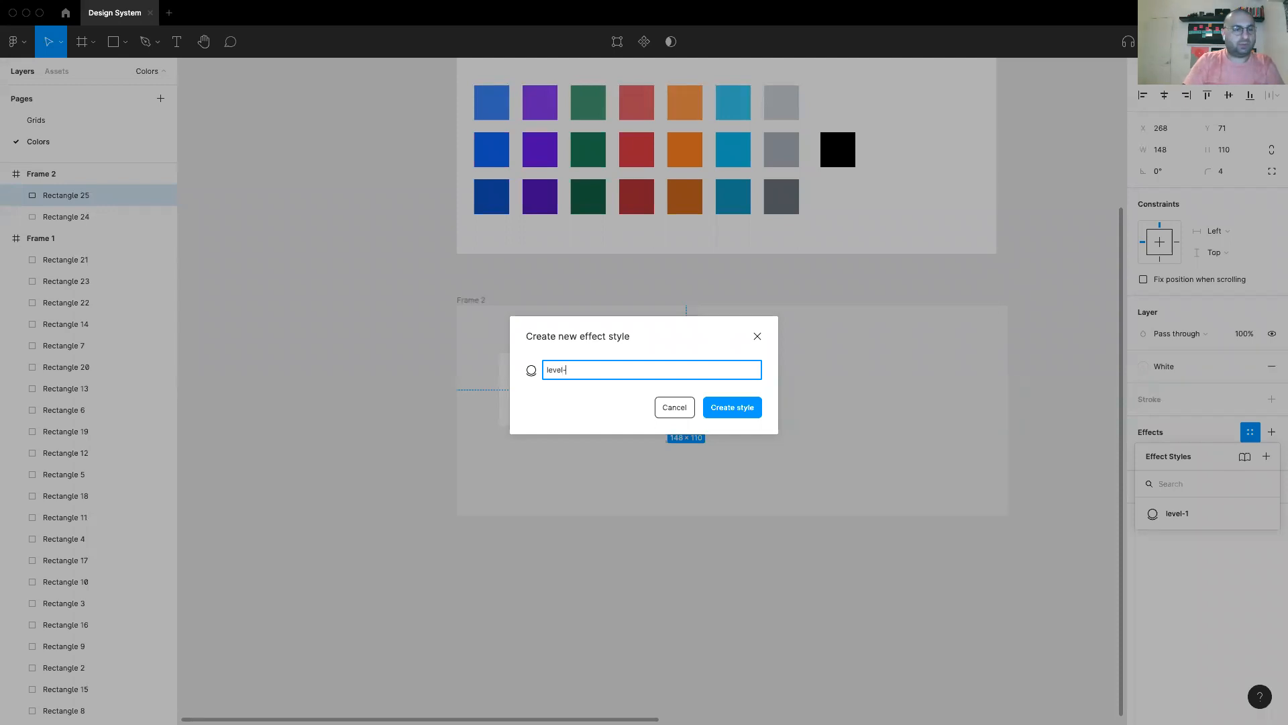
text(2)
key(Return)
click(774, 405)
Duplicate the second rectangle to its right at about X 466, and detach the level-2 effect style from the copy
click(720, 406)
drag(698, 388, 834, 387)
click(902, 393)
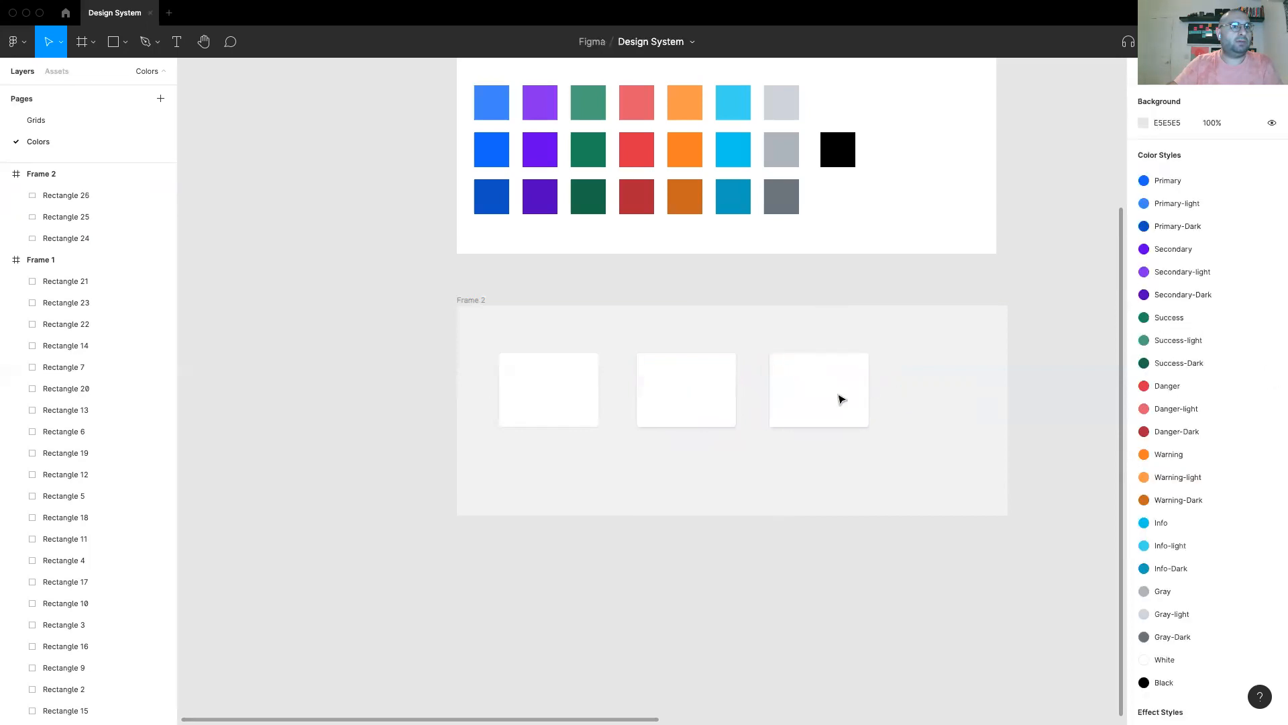
click(841, 399)
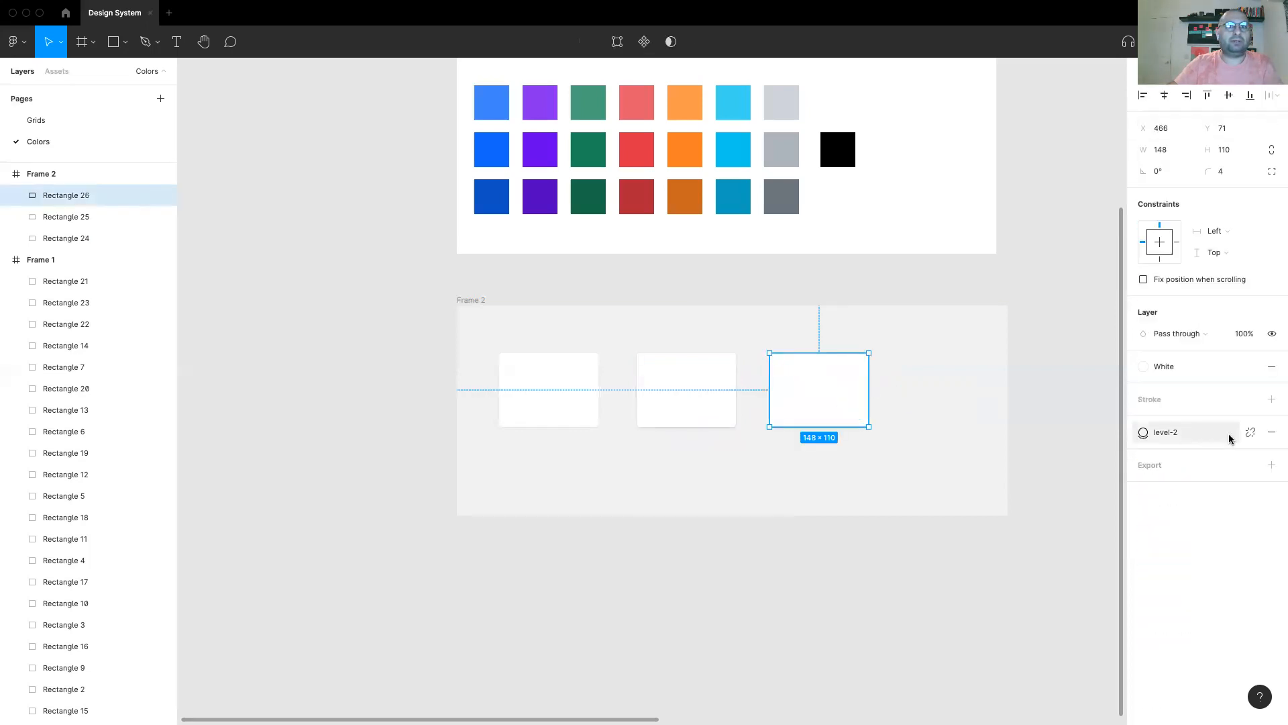
click(1251, 432)
Set the blur of the third rectangle's drop shadow to 6
click(1143, 453)
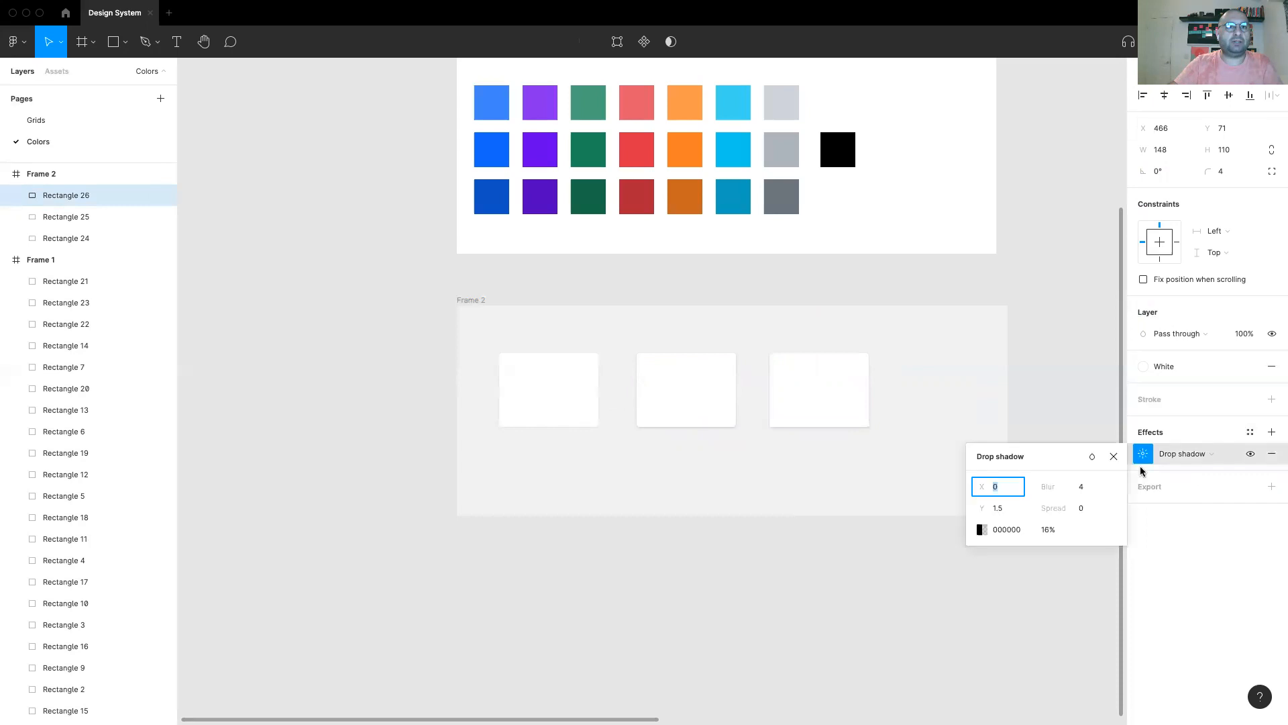
click(1091, 488)
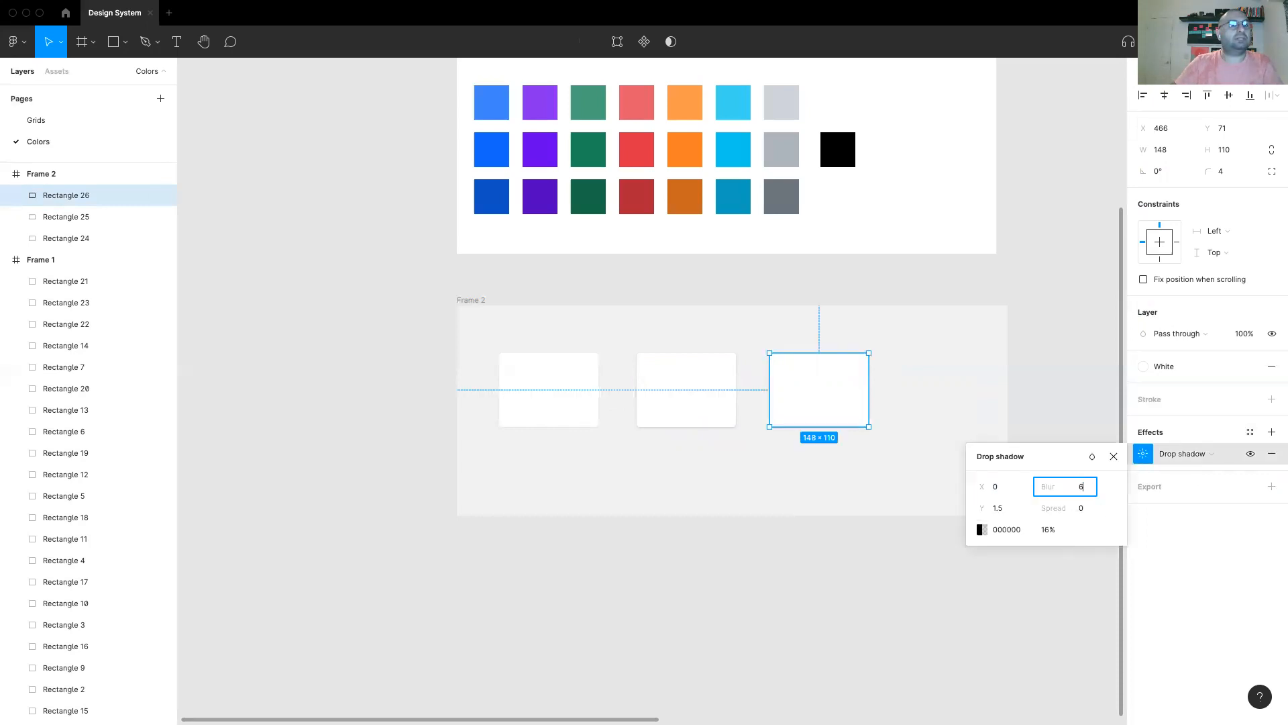
text(6)
key(Tab)
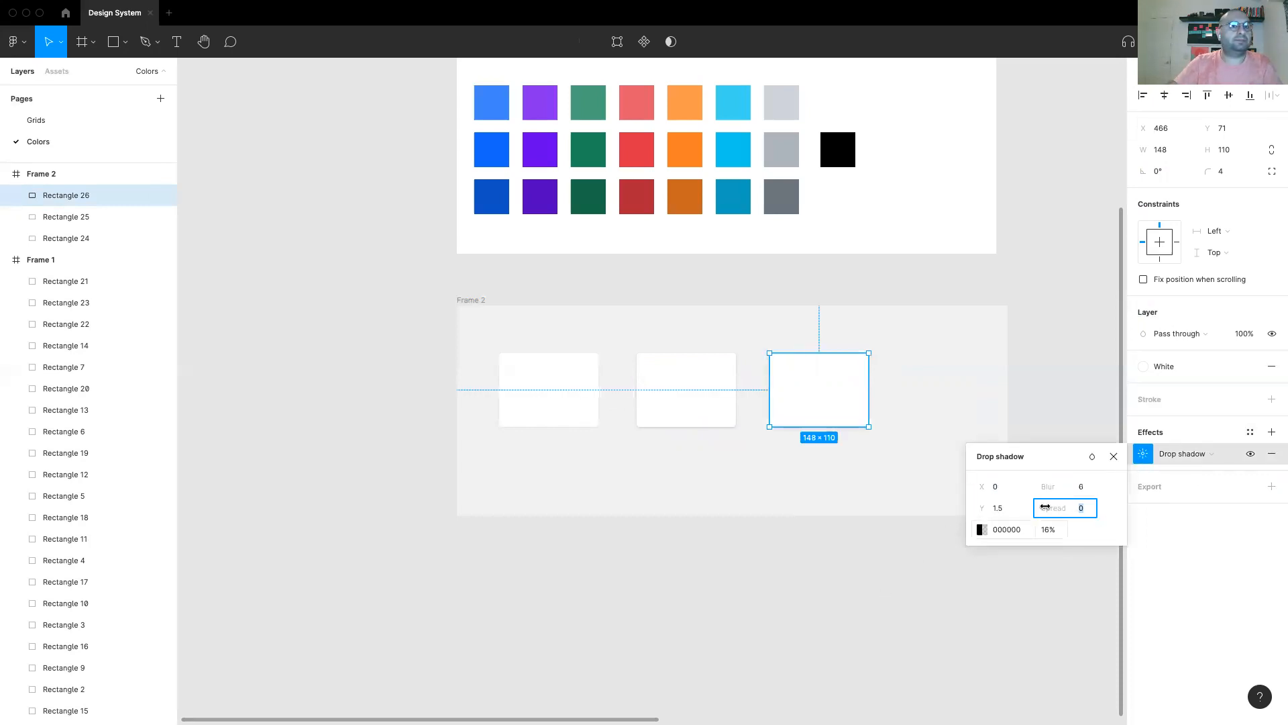
click(1085, 488)
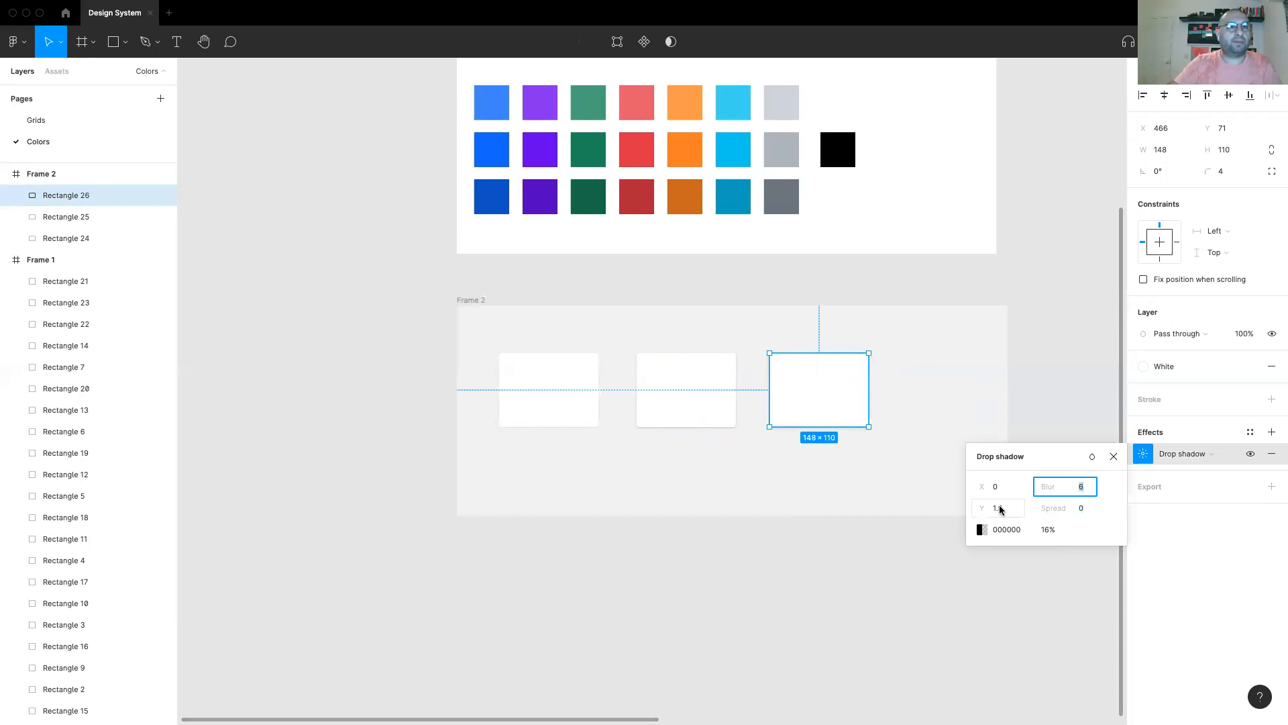
click(881, 534)
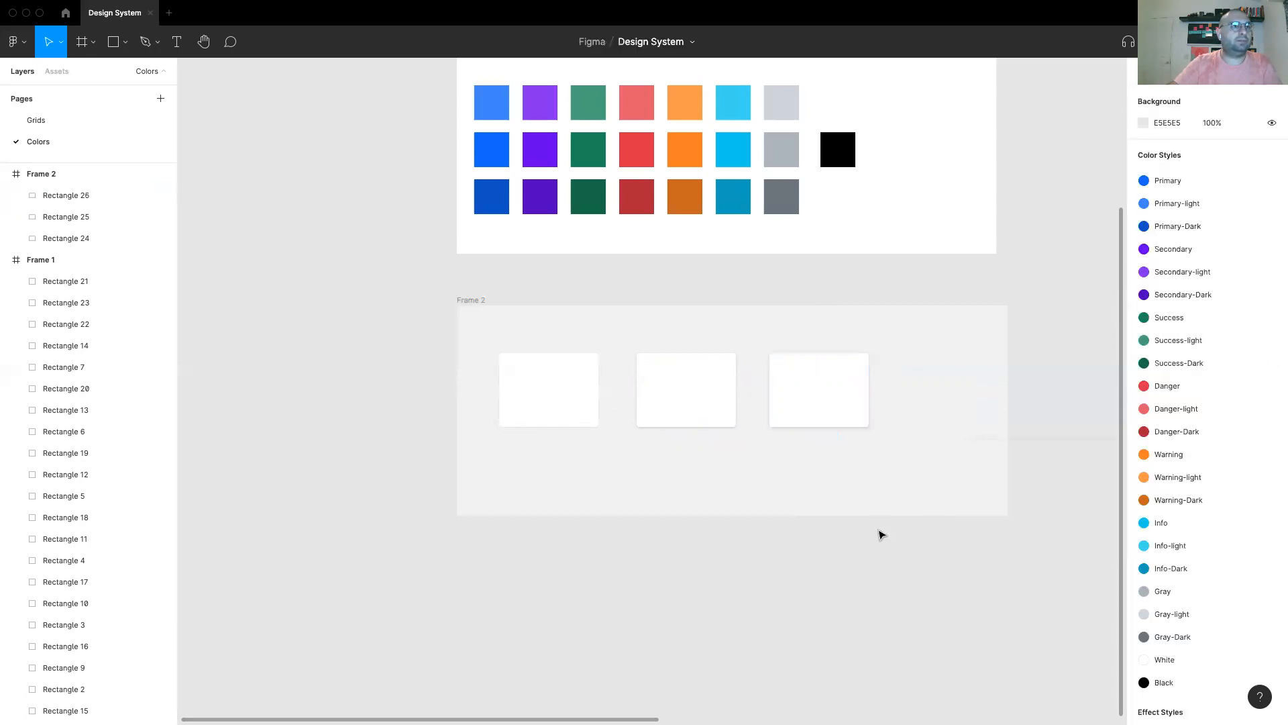
Set the blur of the third rectangle's drop shadow to 8
click(831, 396)
click(1145, 454)
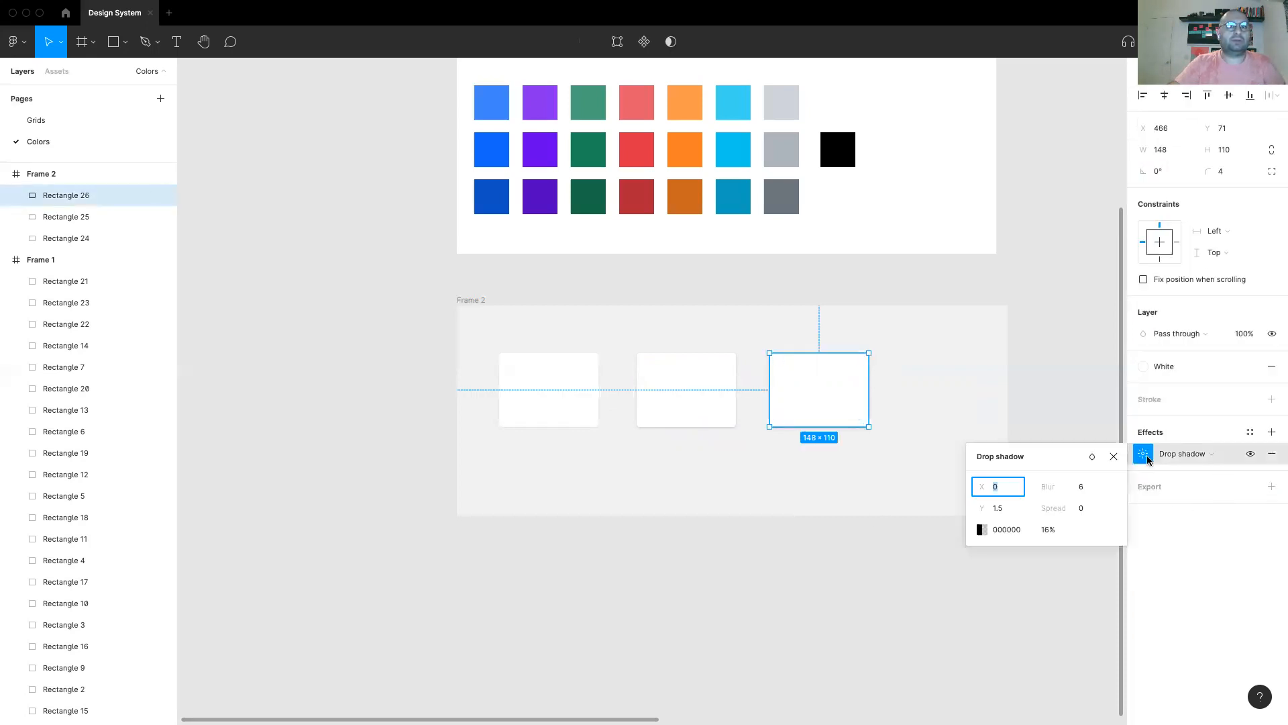
click(1094, 487)
text(8)
key(Return)
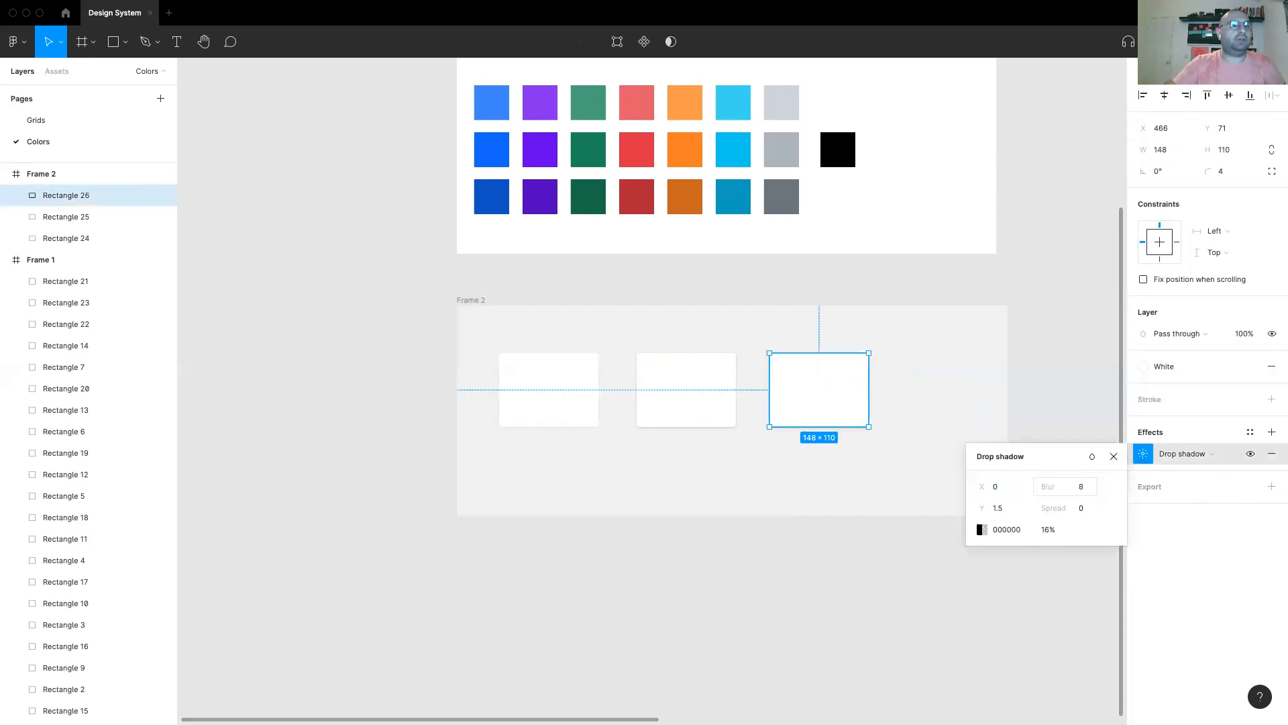
click(894, 478)
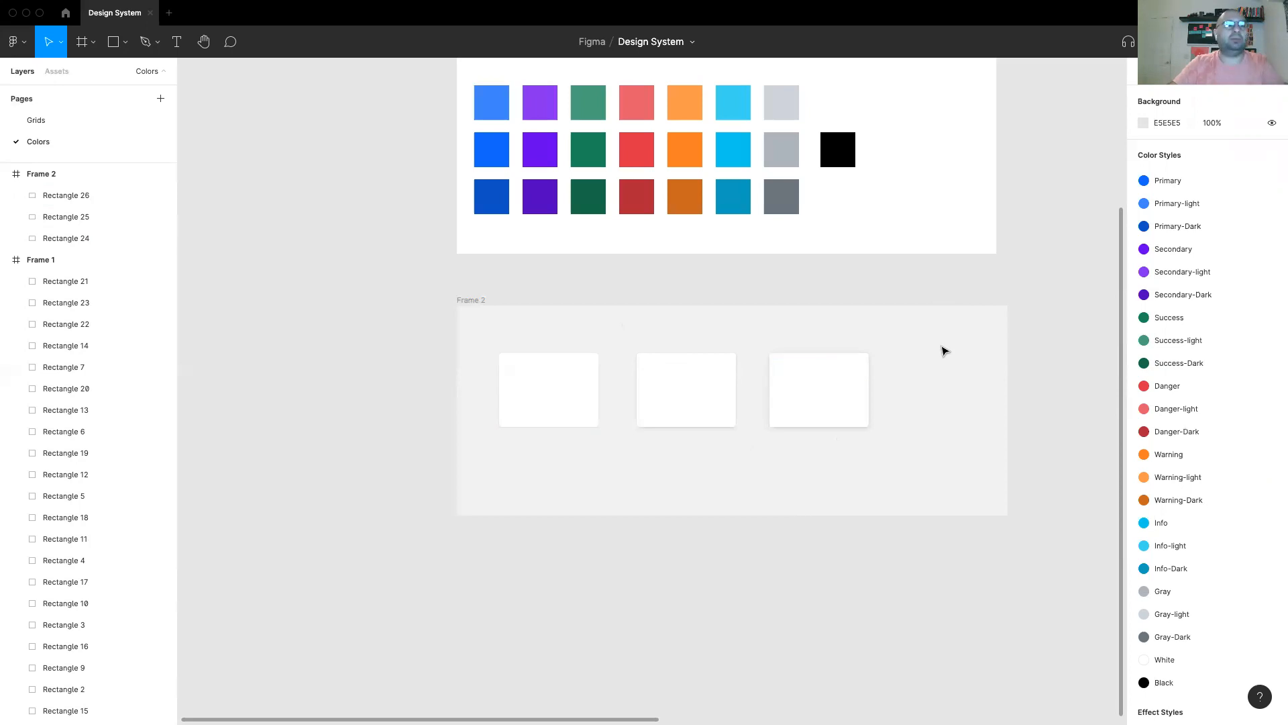
Set the Y offset of the third rectangle's drop shadow to 3
click(846, 384)
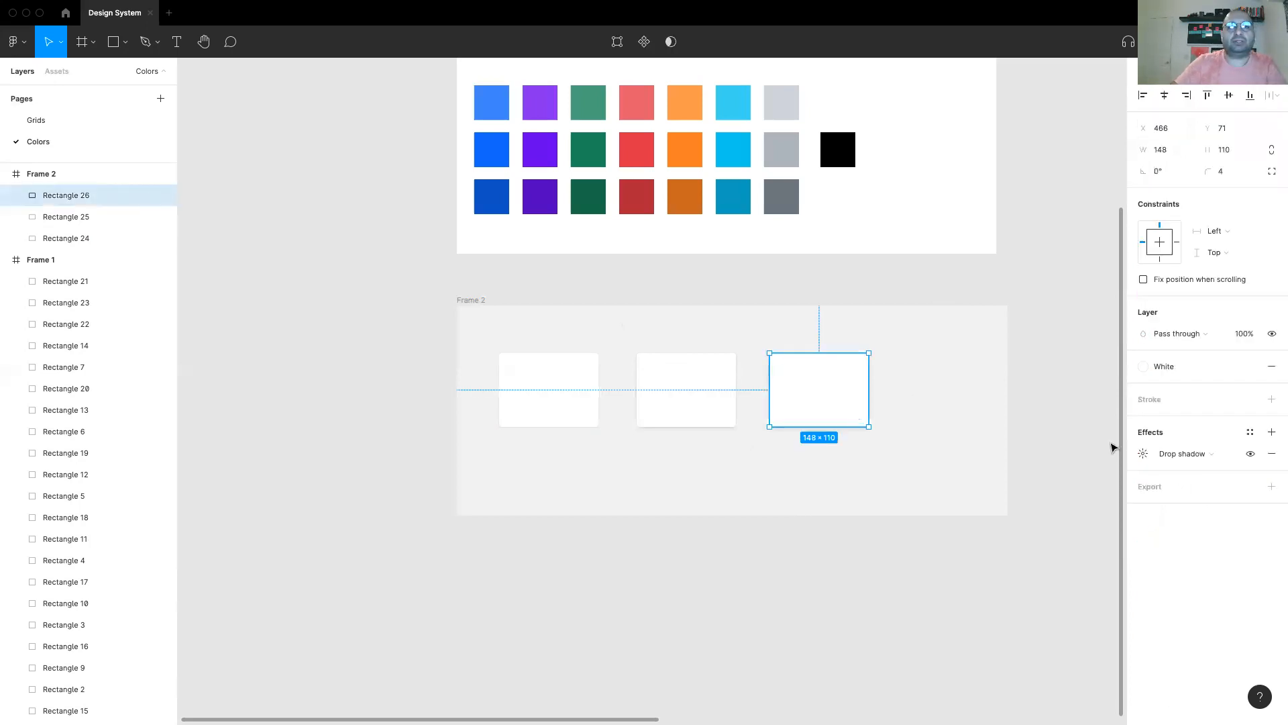
click(1142, 453)
click(1000, 508)
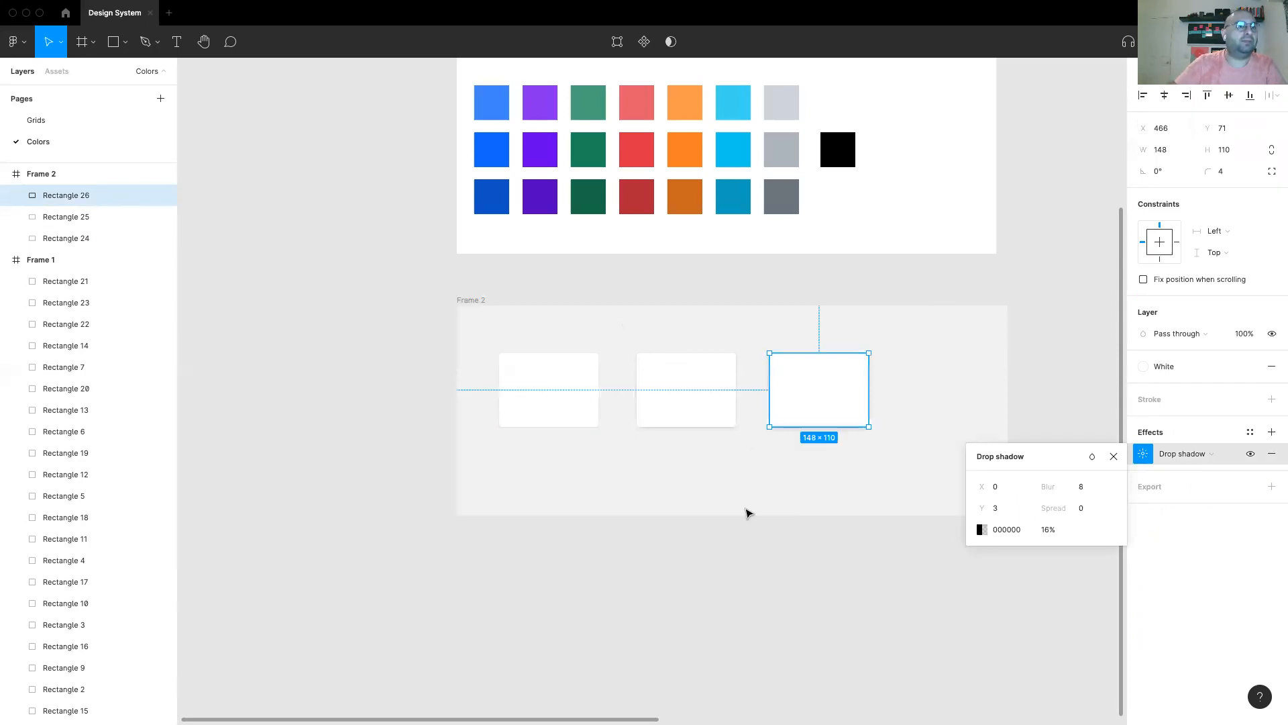
click(779, 497)
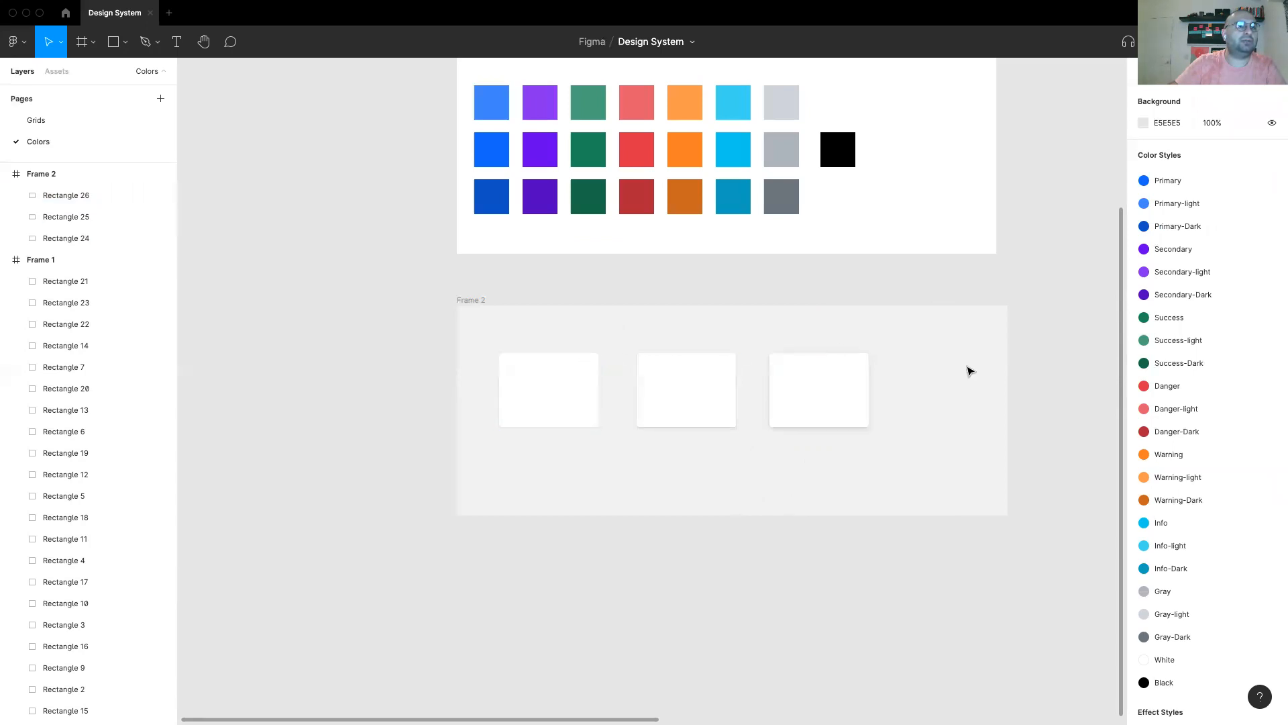
Save the third rectangle's drop shadow as a new effect style named "level-3", and review the file's list of effect styles
click(832, 427)
click(1251, 432)
click(1266, 457)
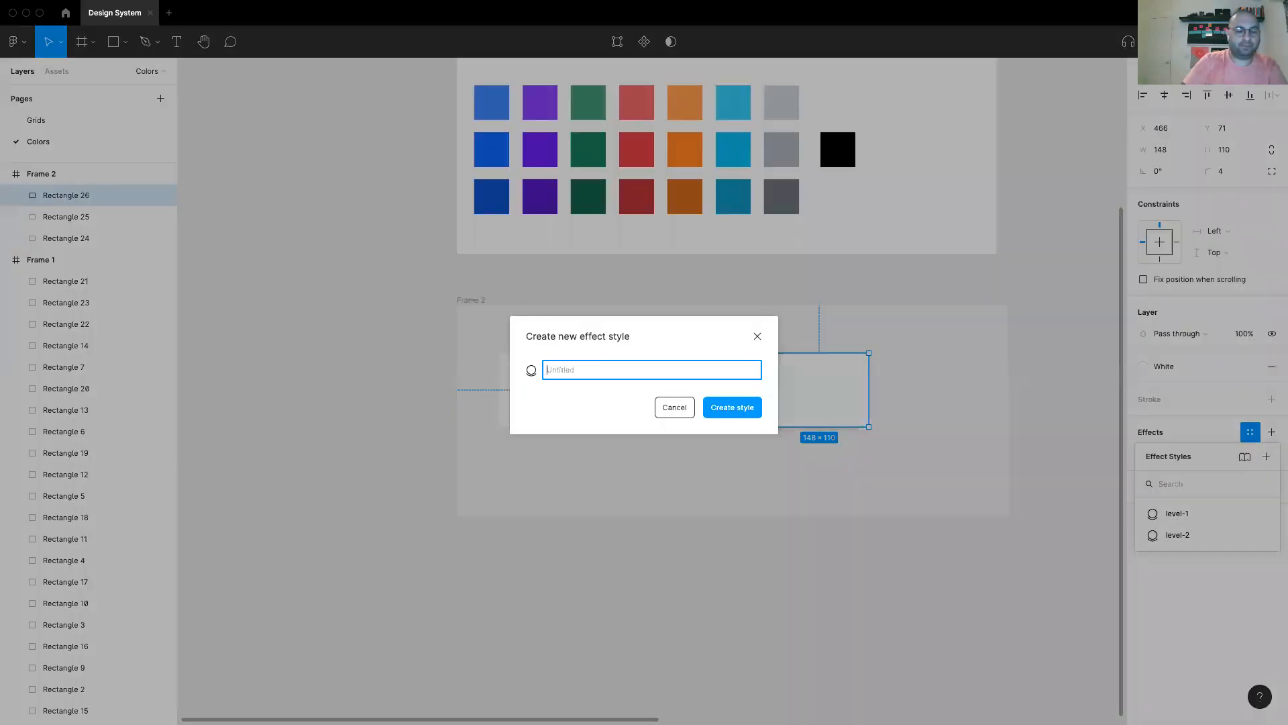
text(level-3)
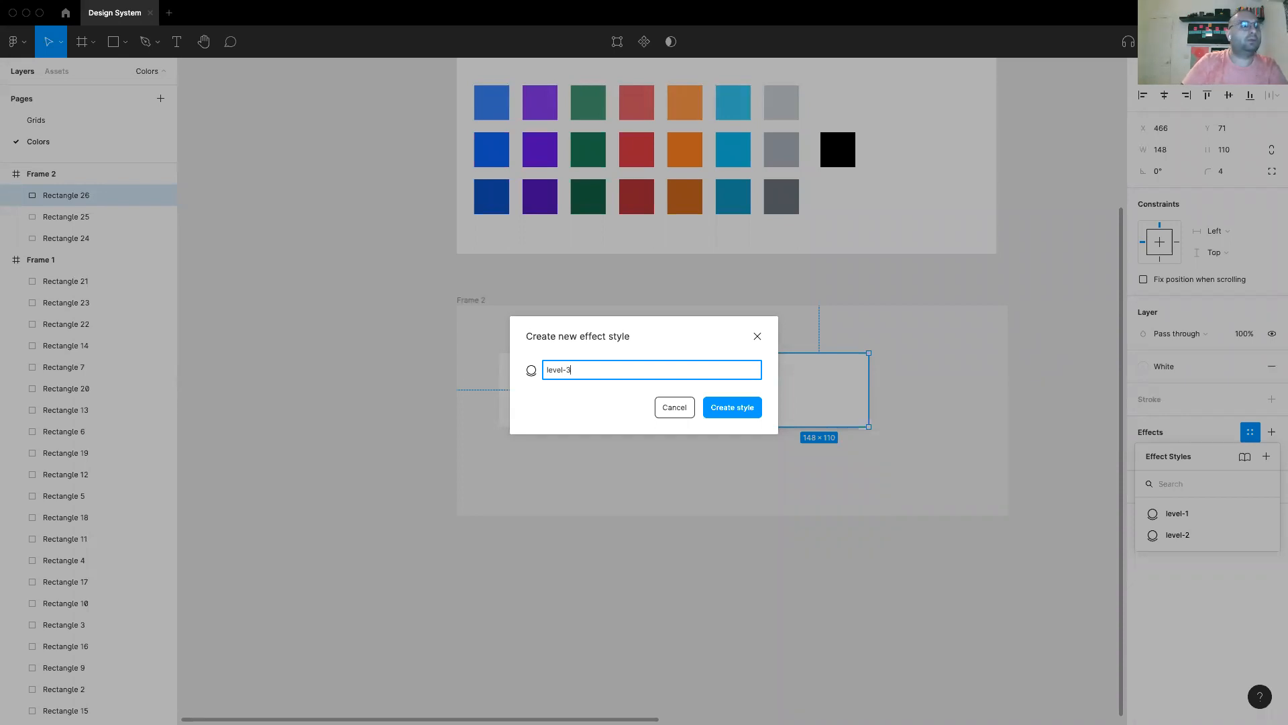
key(Return)
click(936, 499)
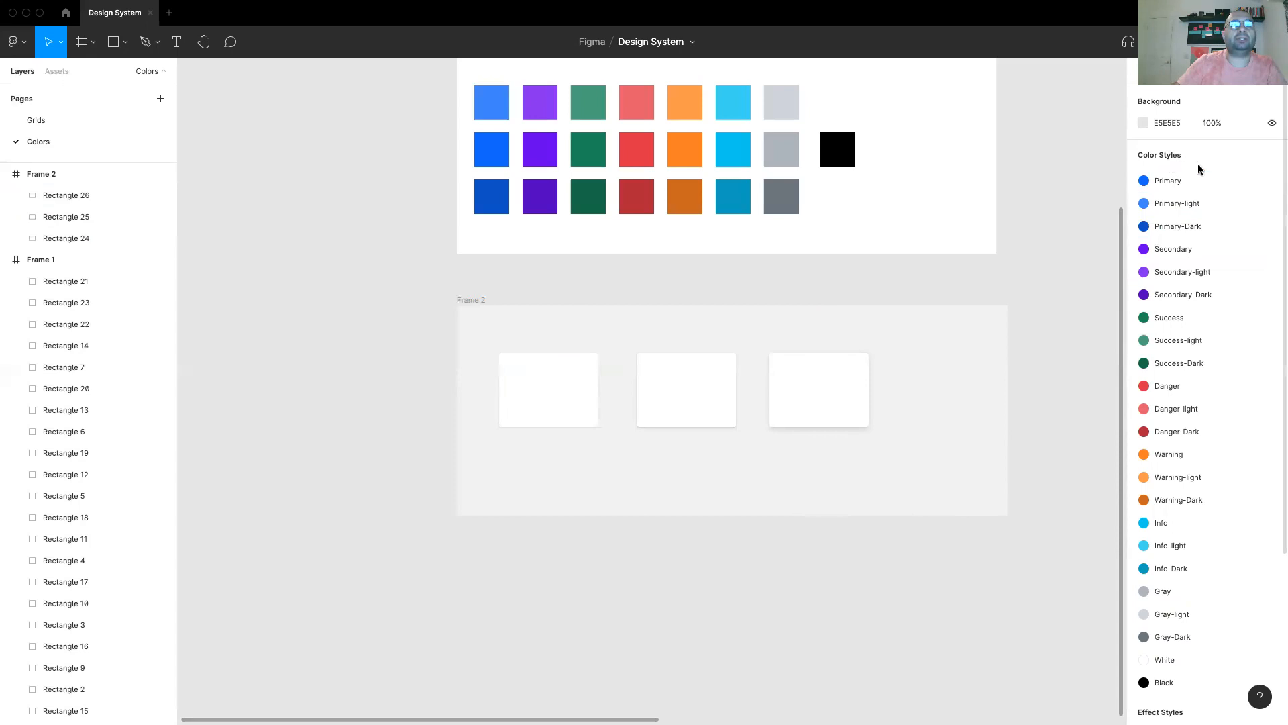
scroll(1201, 181, down, 4)
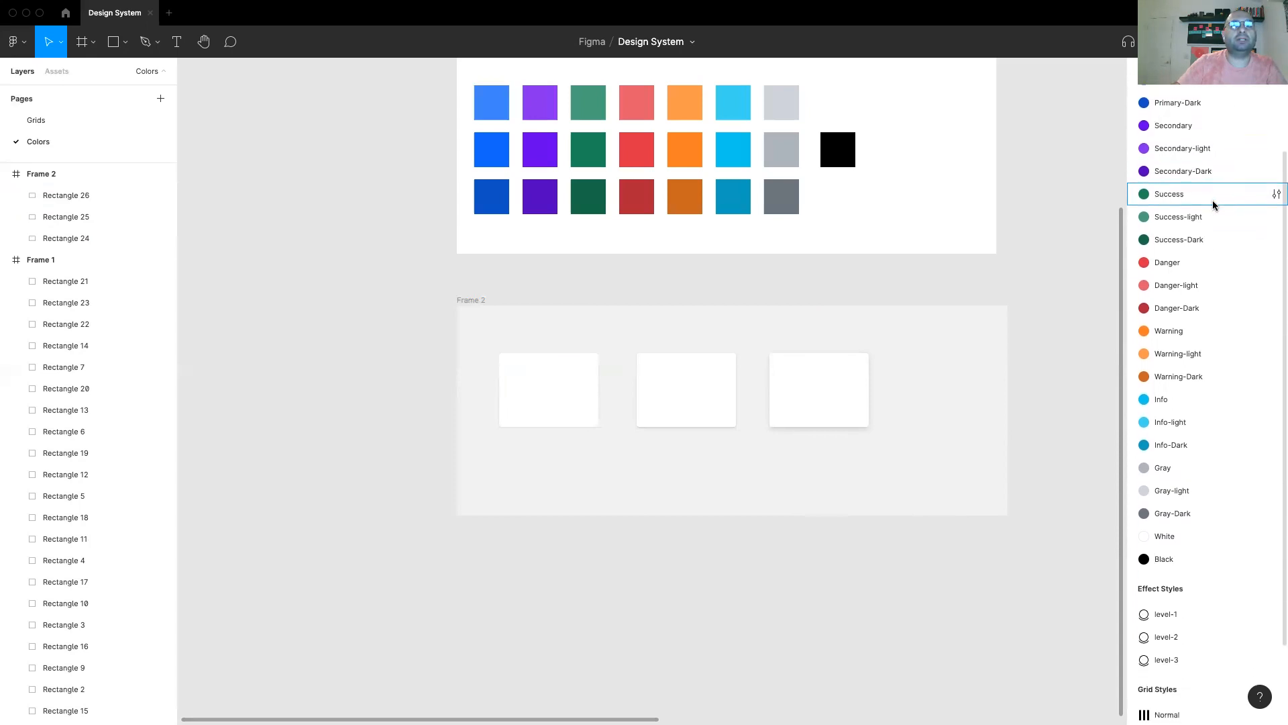
scroll(1217, 255, down, 1)
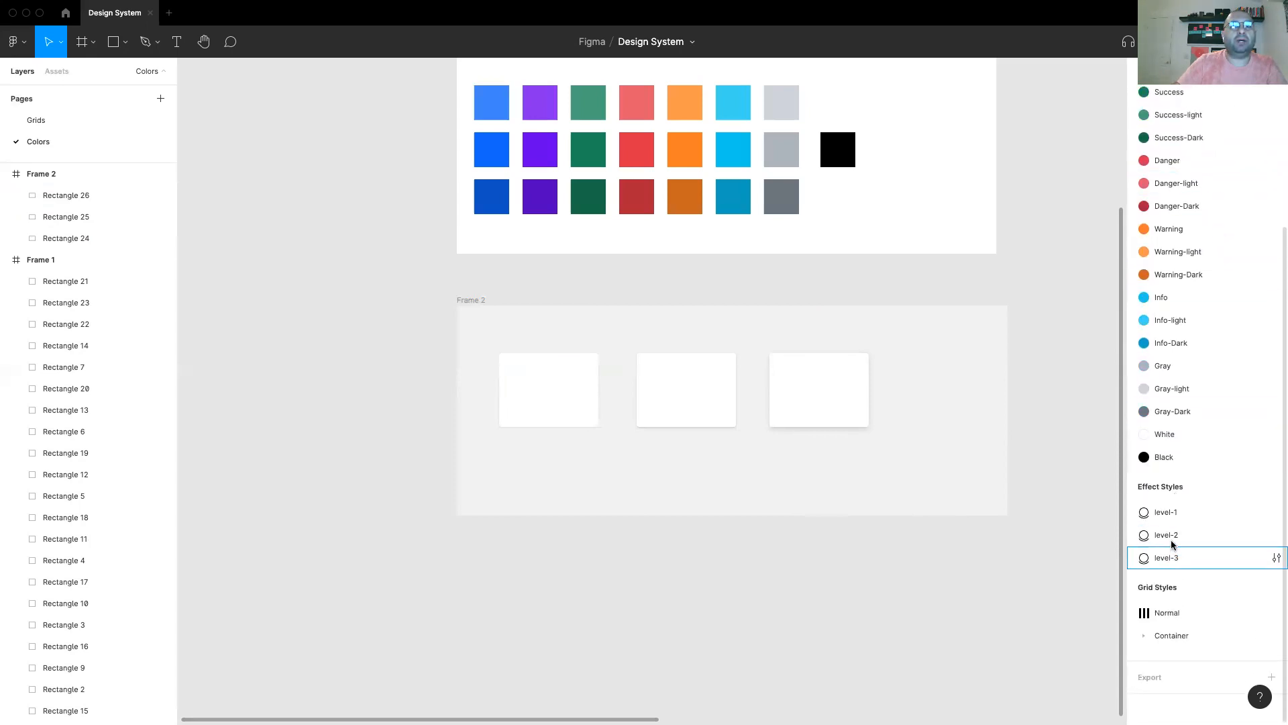